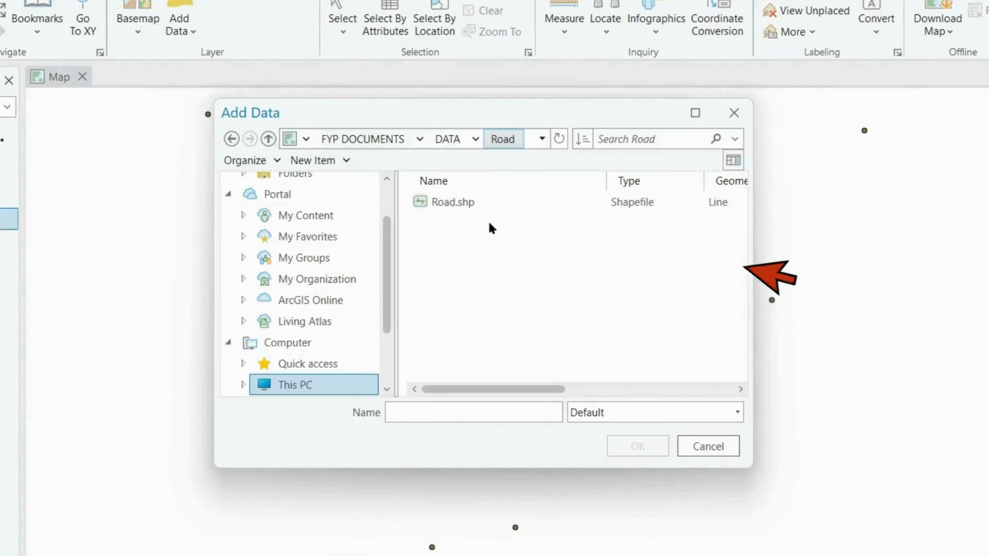
# Add the Building_Worship.shp point shapefile from the Building_Worship folder to the map
pyautogui.click(490, 214)
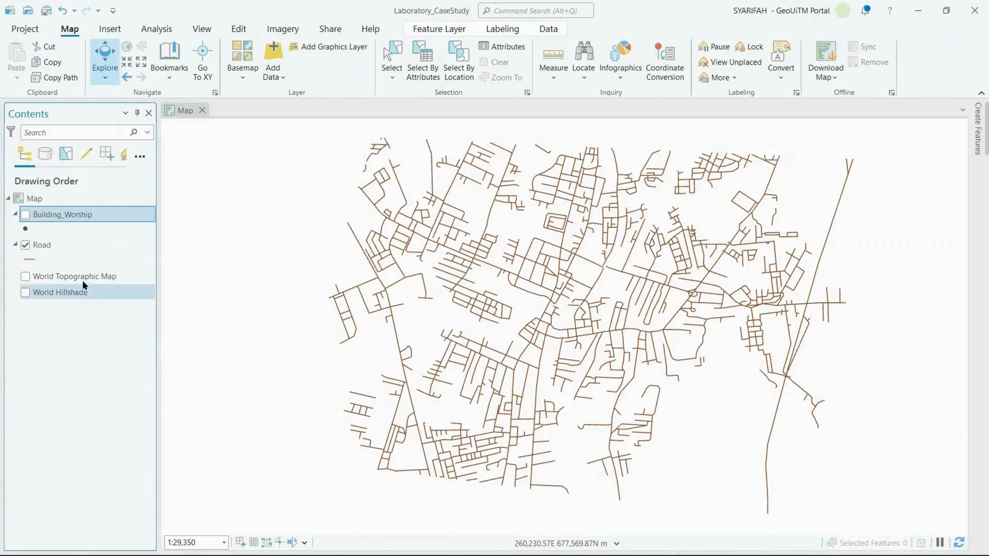
# Select rows 4 and 7 together in the Road layer's attribute table, and close the table
pyautogui.click(62, 244)
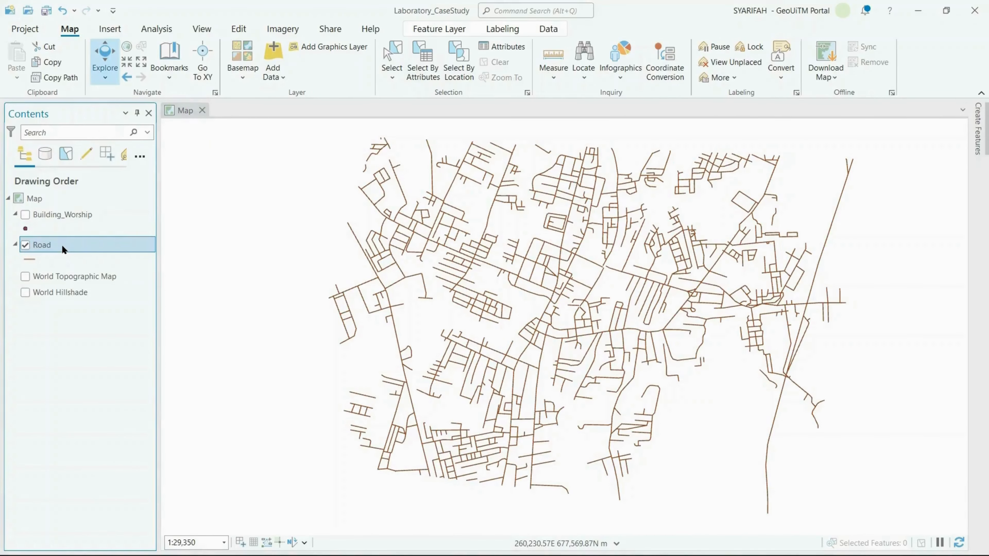
pyautogui.rightClick(62, 244)
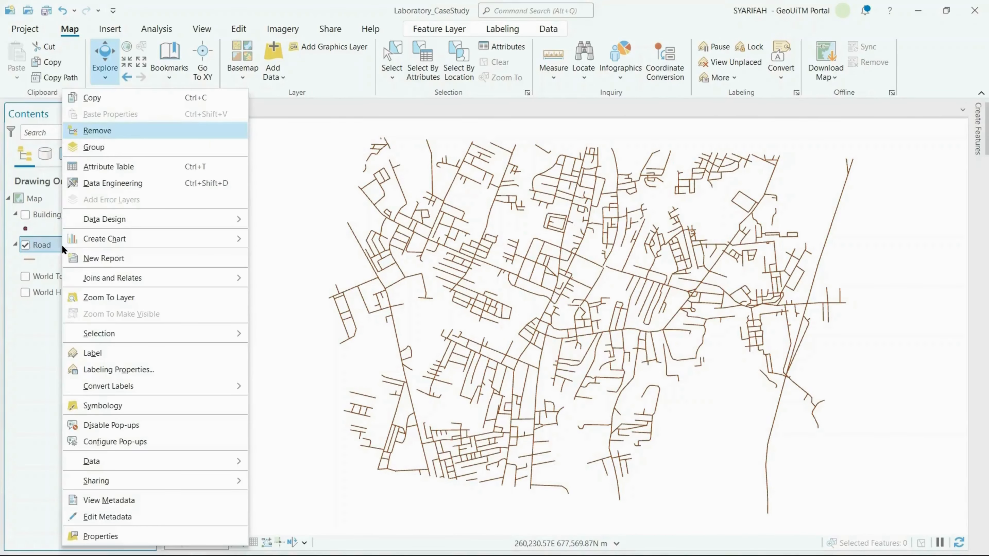
pyautogui.click(99, 174)
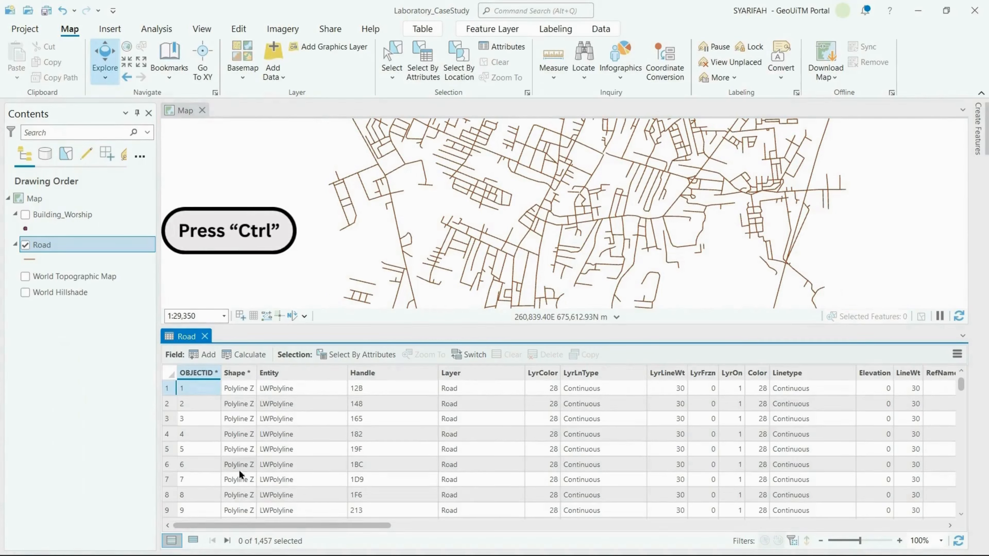
pyautogui.click(167, 434)
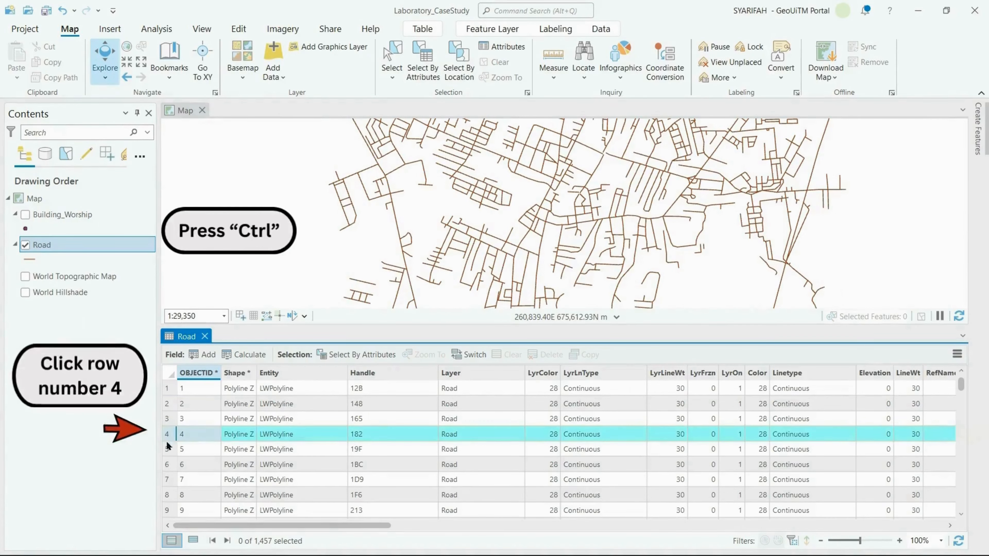
pyautogui.keyDown('ctrl'); pyautogui.click(169, 481); pyautogui.keyUp('ctrl')
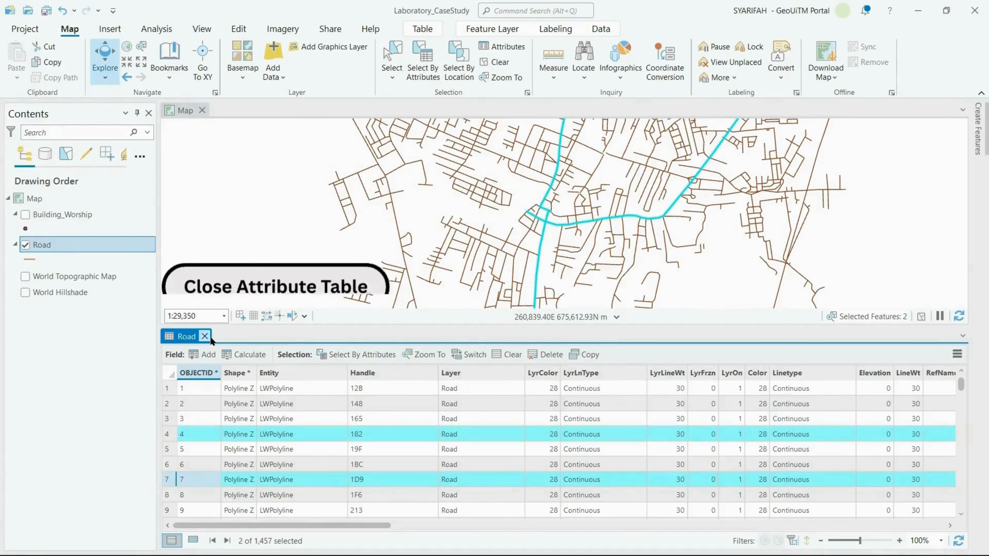
pyautogui.click(204, 336)
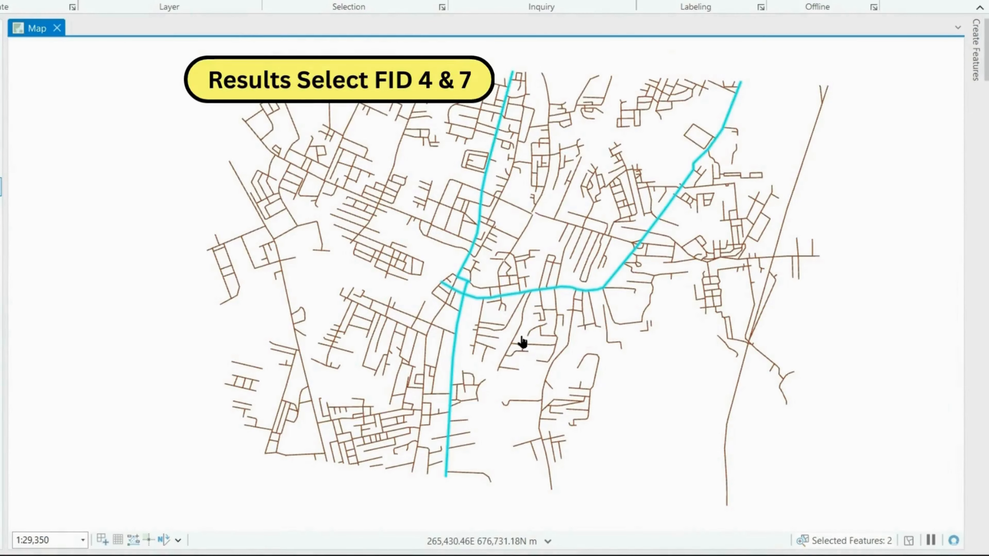
pyautogui.moveTo(521, 343); pyautogui.dragTo(503, 353)
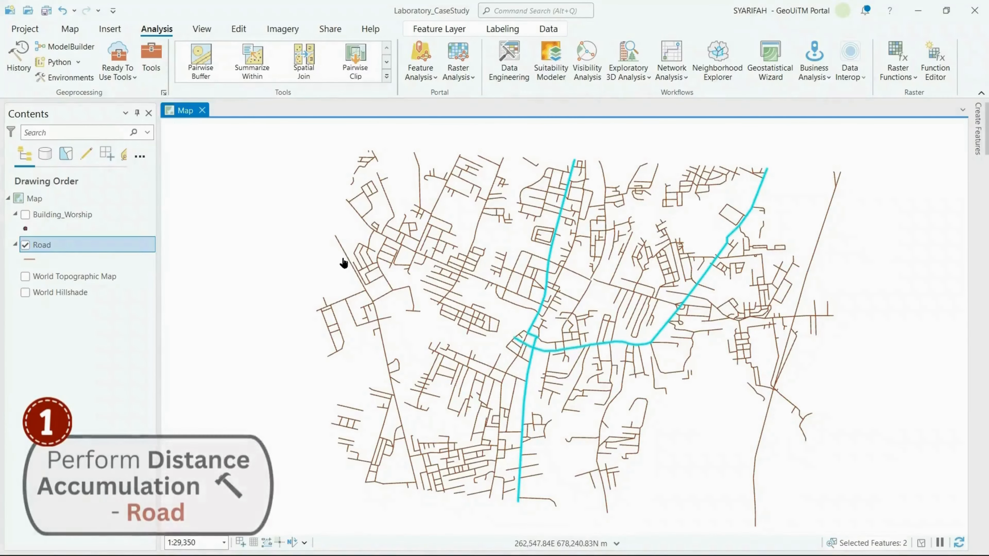
# Search the geoprocessing tools for "distance accumulation" and open the Distance Accumulation tool
pyautogui.click(158, 69)
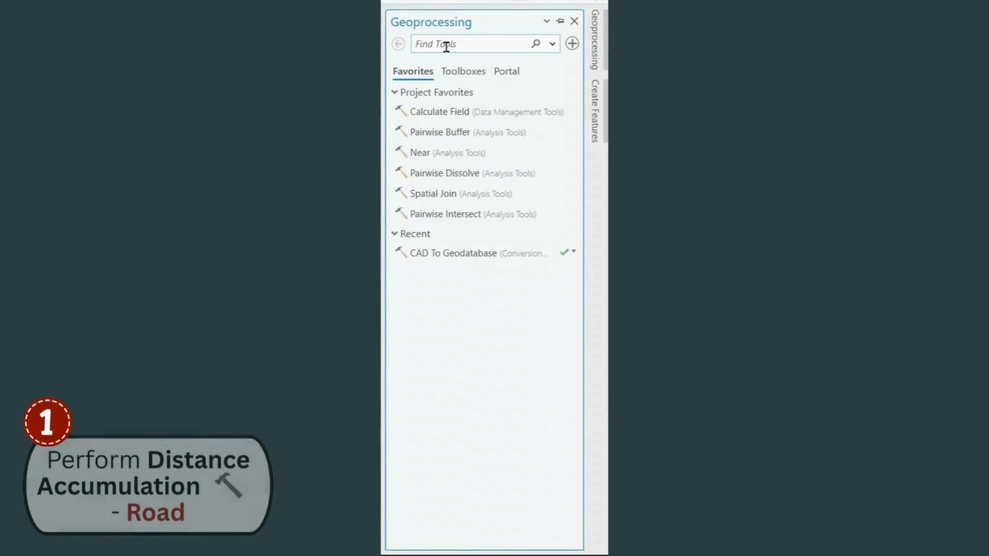
pyautogui.click(446, 46)
pyautogui.write('di')
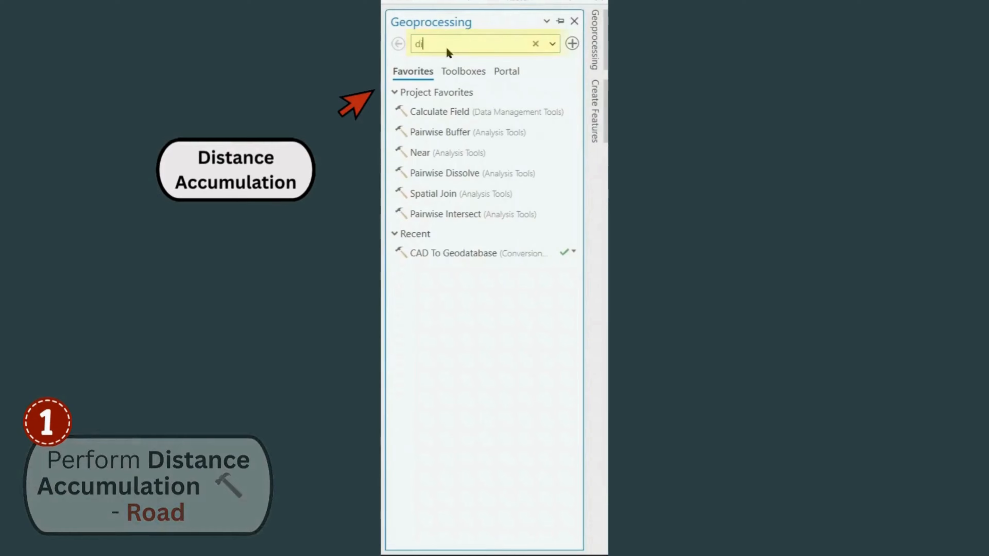
pyautogui.write('stance accumu')
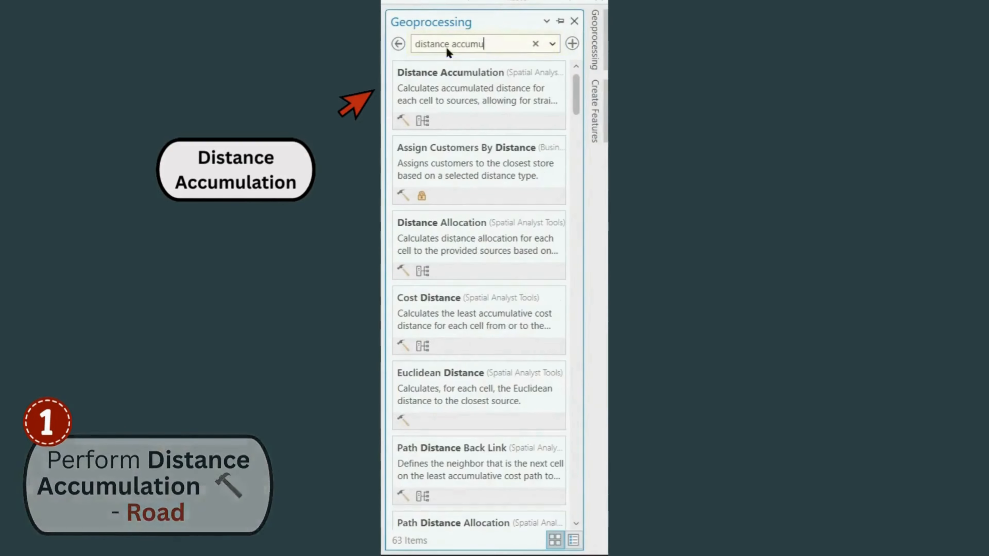
pyautogui.write('lation')
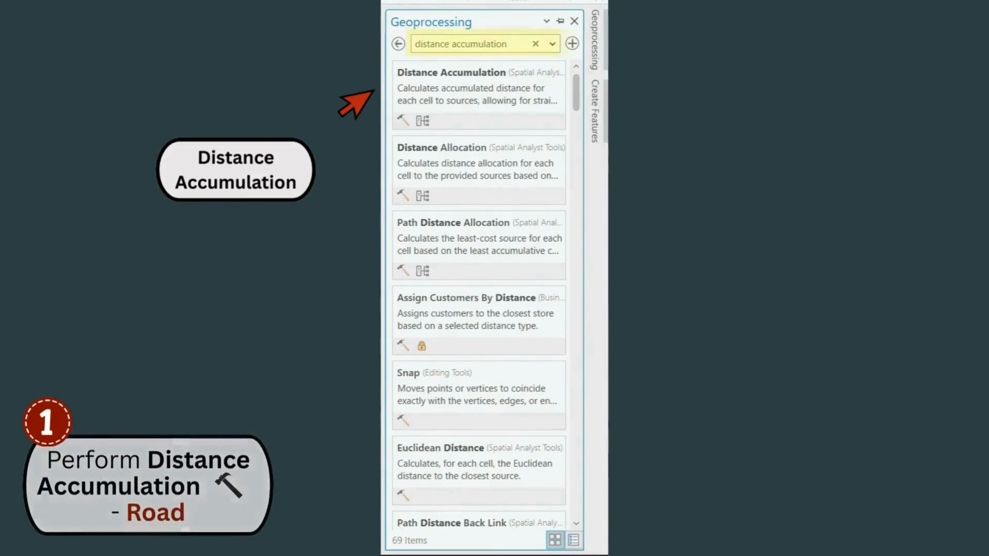
pyautogui.click(471, 90)
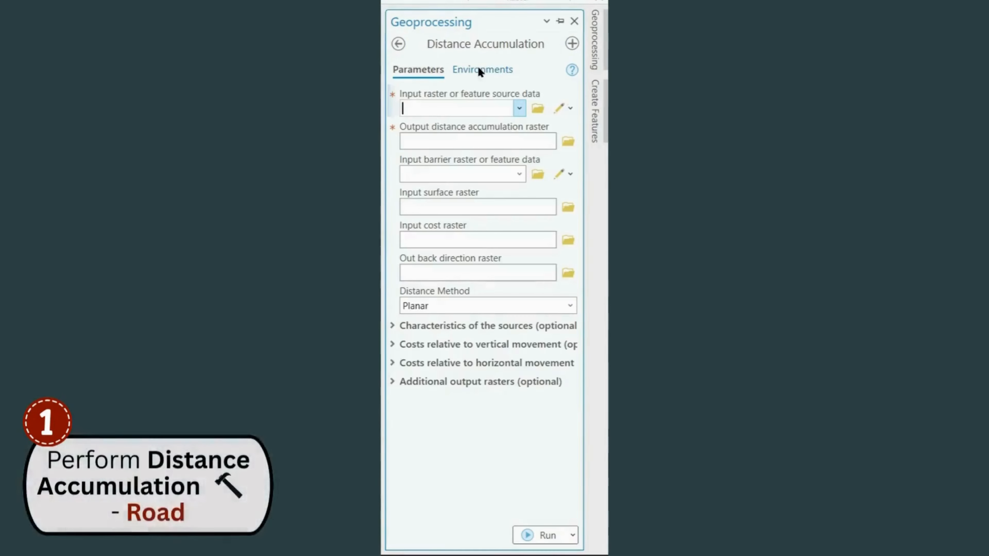
# Set the Road layer as the source data for Distance Accumulation
pyautogui.click(517, 111)
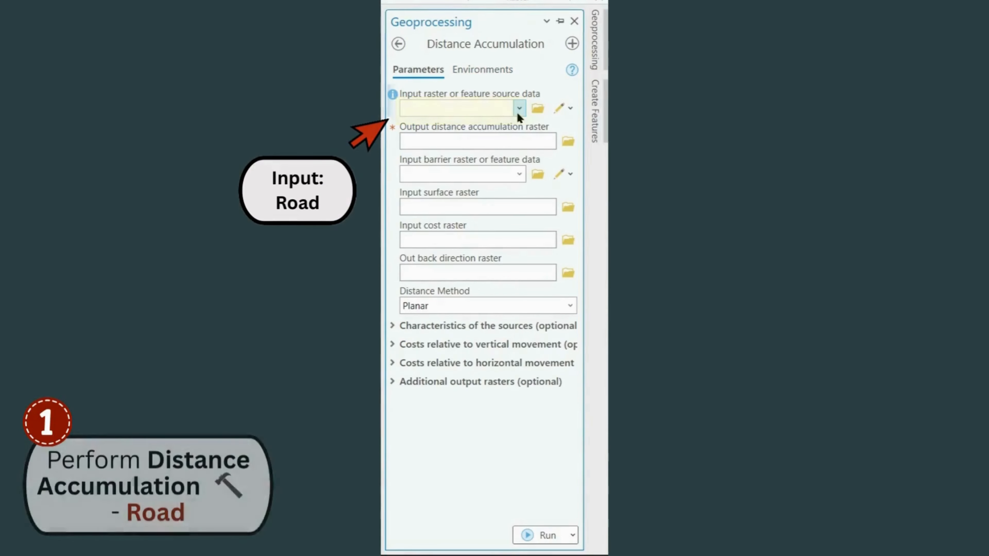
pyautogui.click(517, 112)
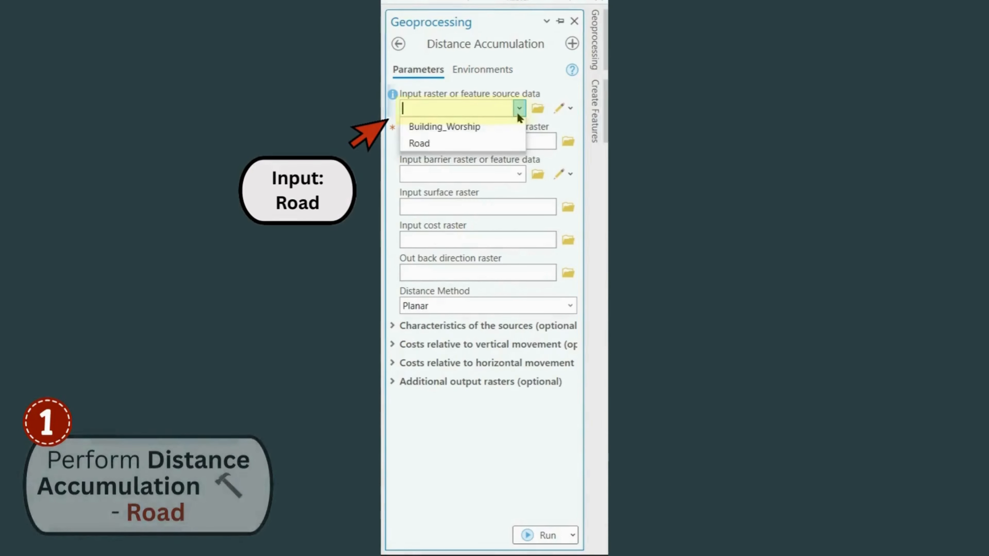
pyautogui.click(502, 138)
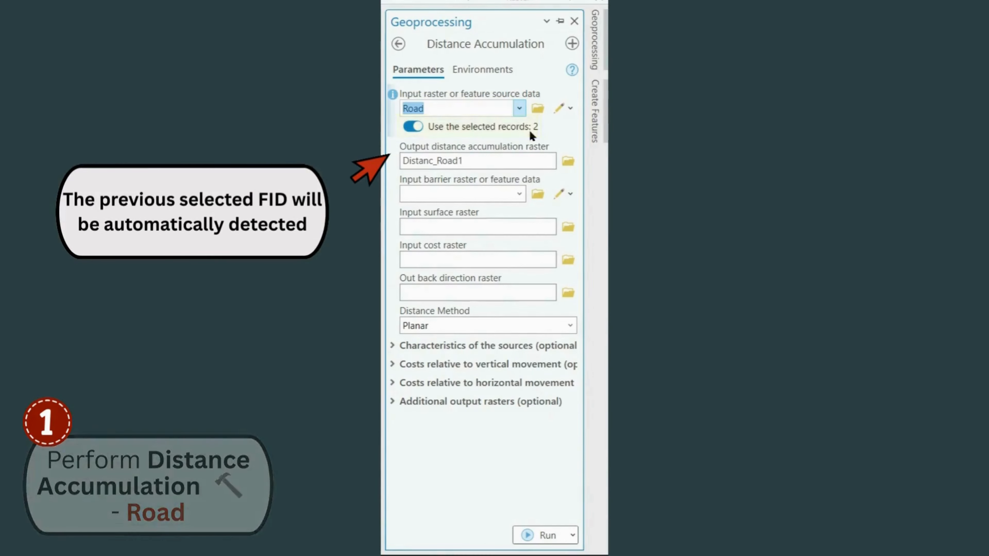
# Name the output distance accumulation raster Road_Distance in the Laboratory_CaseStudy geodatabase and run the tool
pyautogui.click(538, 161)
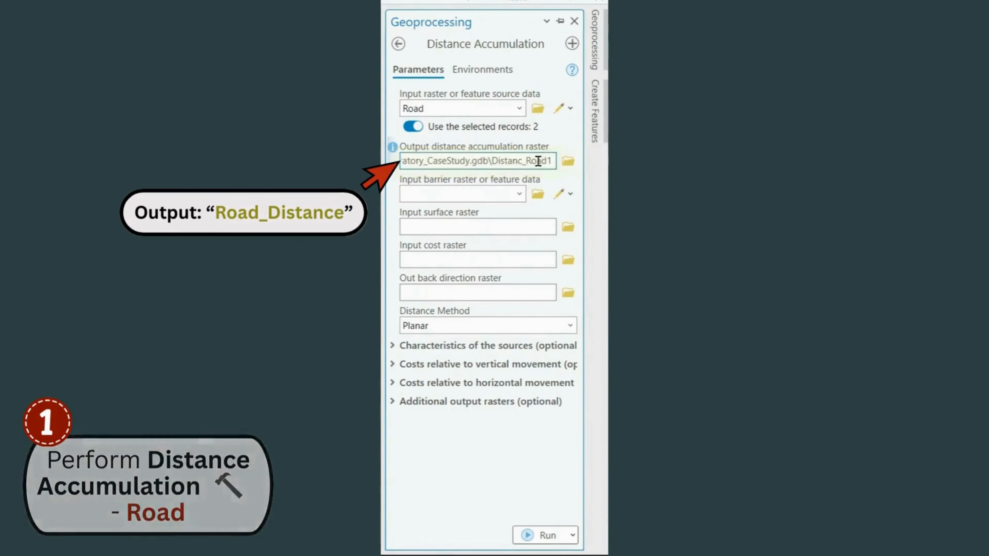
pyautogui.press('BackSpace')
pyautogui.press('BackSpace')
pyautogui.press('BackSpace')
pyautogui.press('BackSpace')
pyautogui.press('BackSpace')
pyautogui.press('BackSpace')
pyautogui.press('BackSpace')
pyautogui.press('BackSpace')
pyautogui.press('BackSpace')
pyautogui.press('BackSpace')
pyautogui.press('BackSpace')
pyautogui.press('BackSpace')
pyautogui.press('BackSpace')
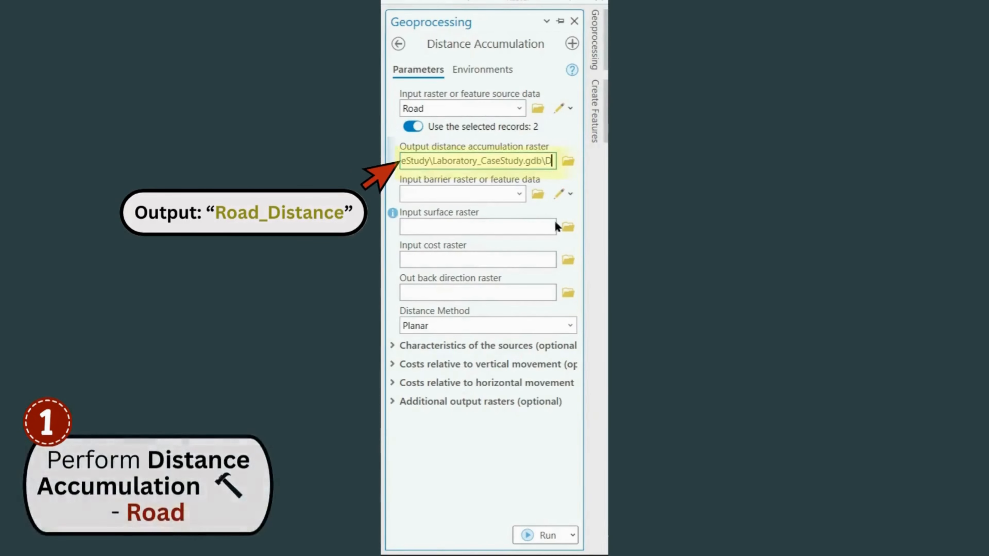
pyautogui.write('Road_')
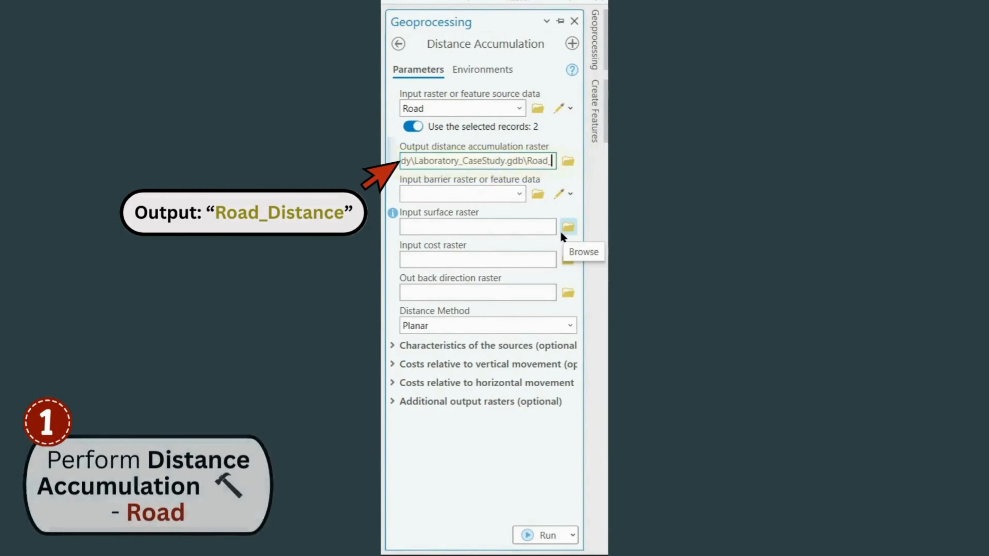
pyautogui.write('Distance')
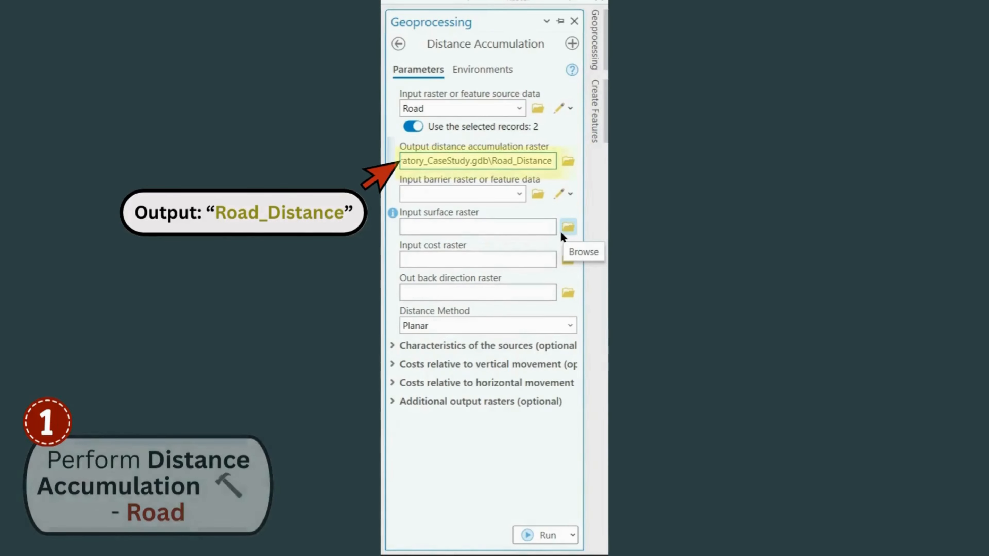
pyautogui.click(493, 430)
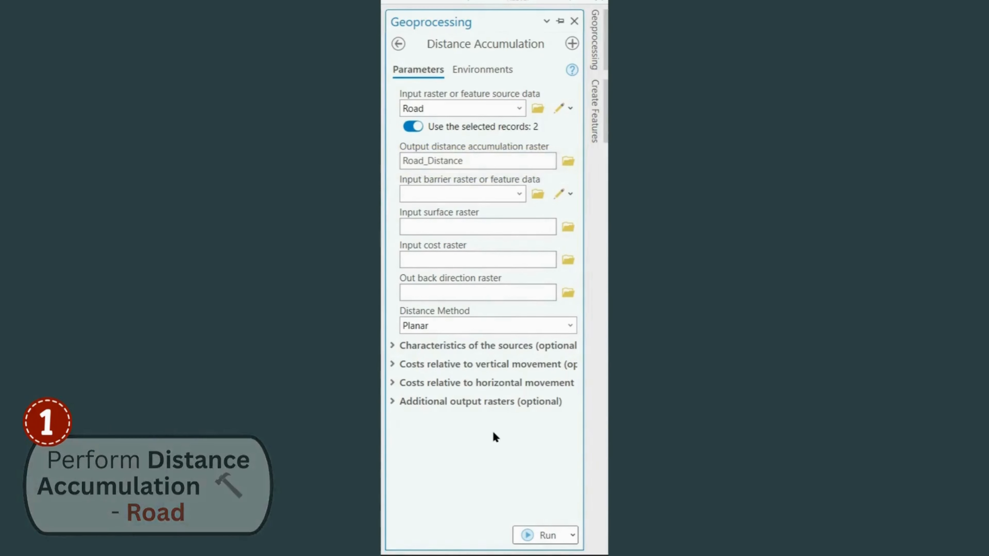
pyautogui.click(530, 534)
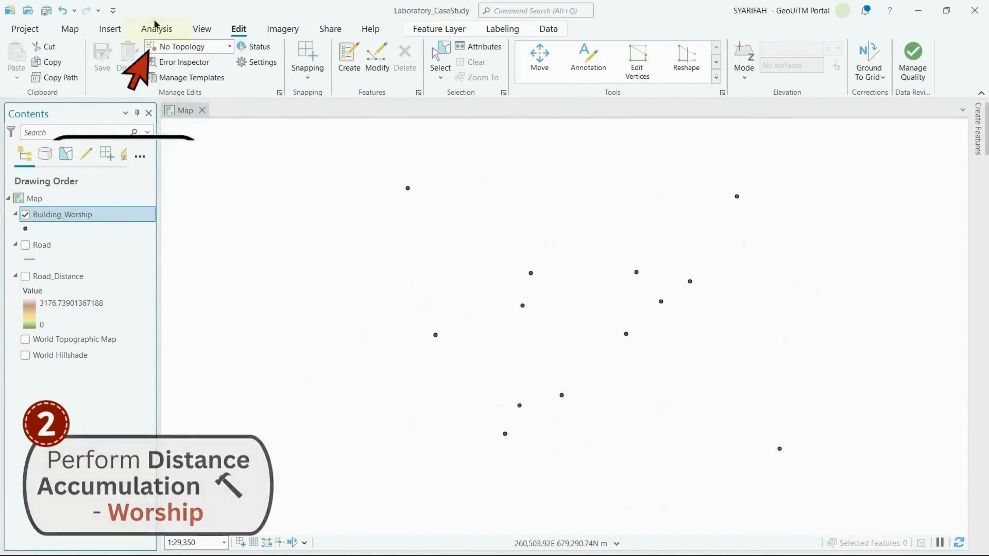
# Open the Distance Accumulation tool again and set Building_Worship as its source data
pyautogui.click(157, 31)
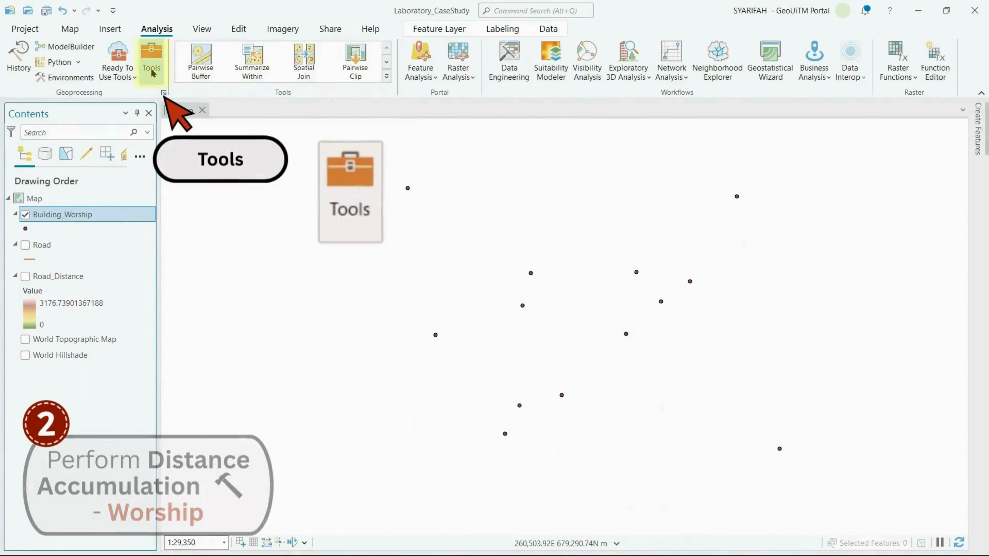
pyautogui.click(152, 59)
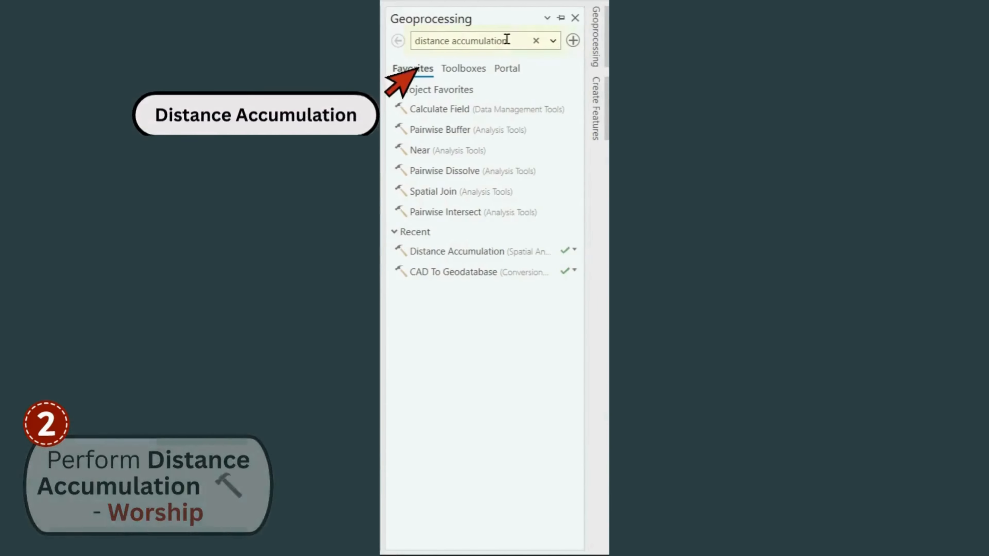
pyautogui.moveTo(513, 130); pyautogui.dragTo(438, 137)
pyautogui.click(517, 39)
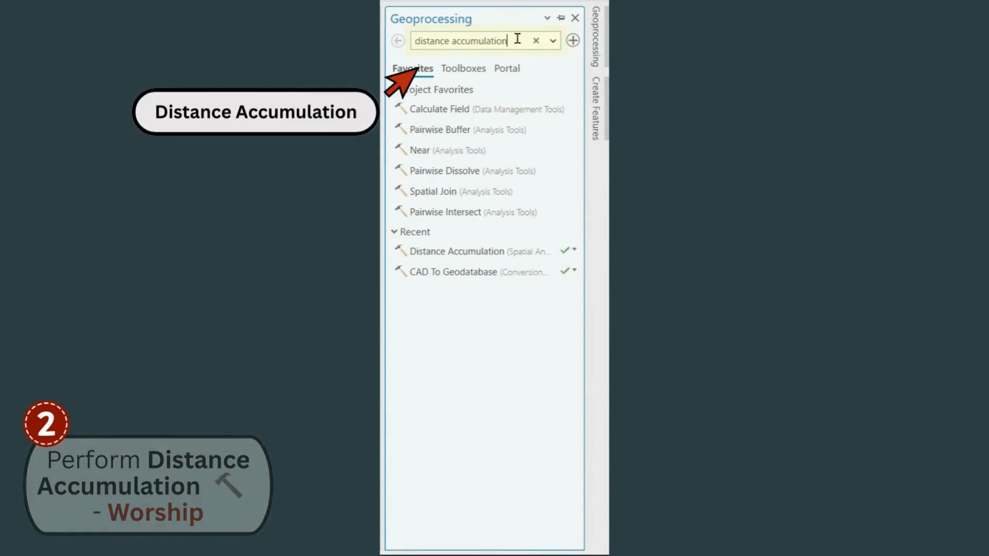
pyautogui.press('Return')
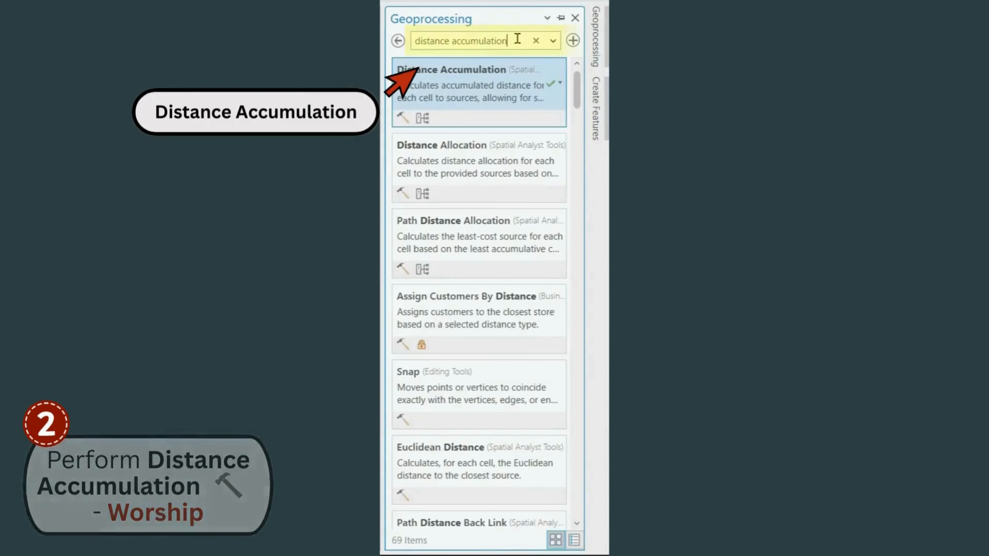
pyautogui.click(508, 98)
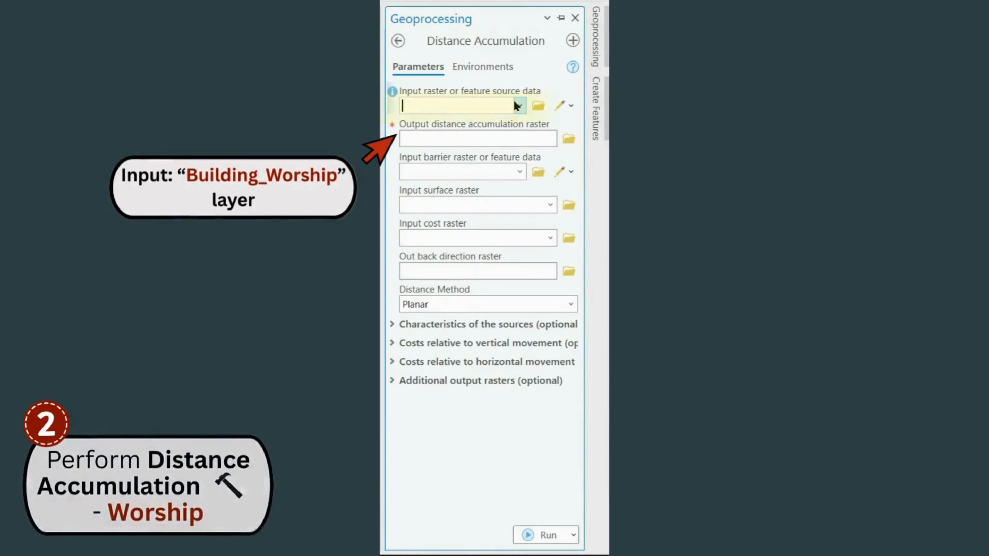
pyautogui.click(519, 105)
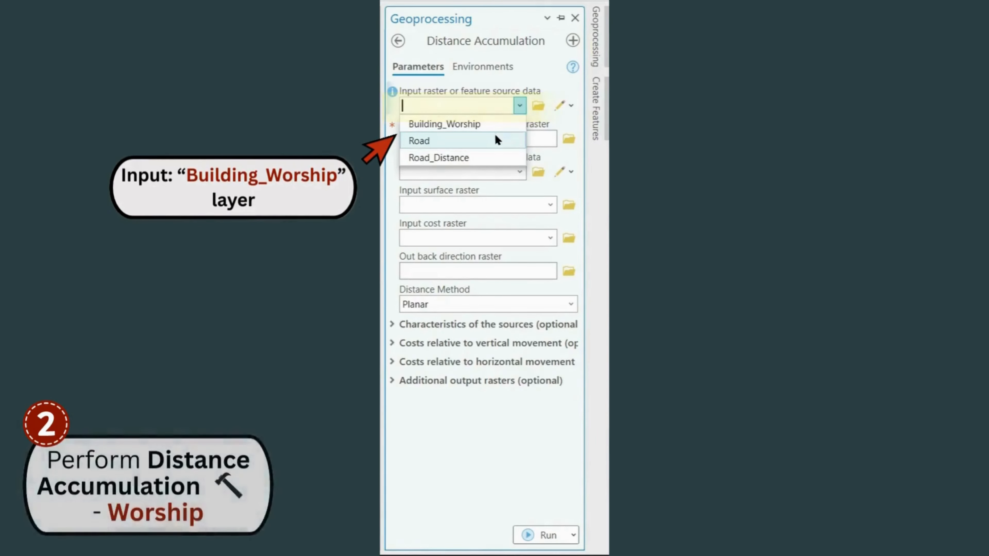
pyautogui.click(495, 122)
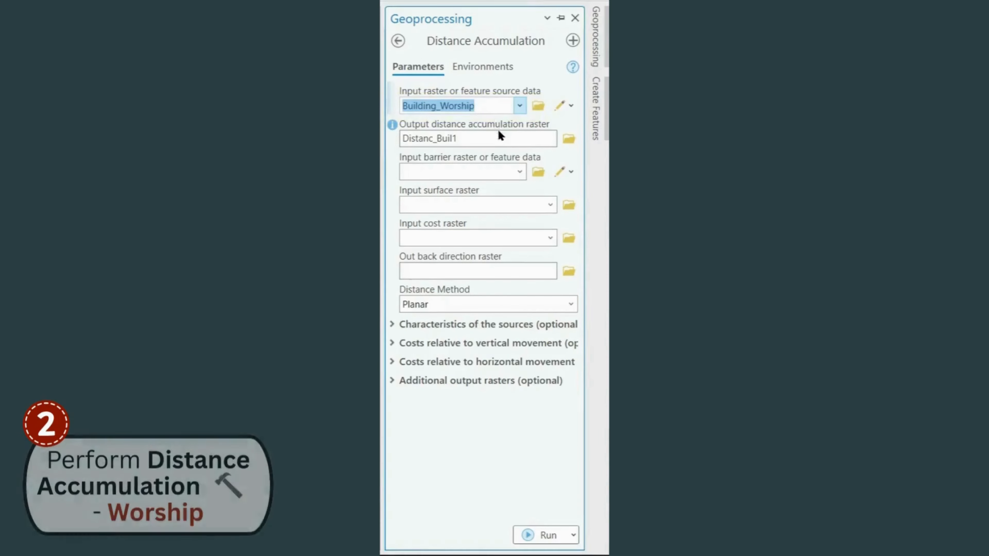
# Name the output distance accumulation raster Worship_Distance and run Distance Accumulation on the worship buildings
pyautogui.click(499, 138)
pyautogui.press('BackSpace')
pyautogui.press('BackSpace')
pyautogui.press('BackSpace')
pyautogui.press('BackSpace')
pyautogui.press('BackSpace')
pyautogui.press('BackSpace')
pyautogui.press('BackSpace')
pyautogui.press('BackSpace')
pyautogui.press('BackSpace')
pyautogui.press('BackSpace')
pyautogui.press('BackSpace')
pyautogui.press('BackSpace')
pyautogui.press('BackSpace')
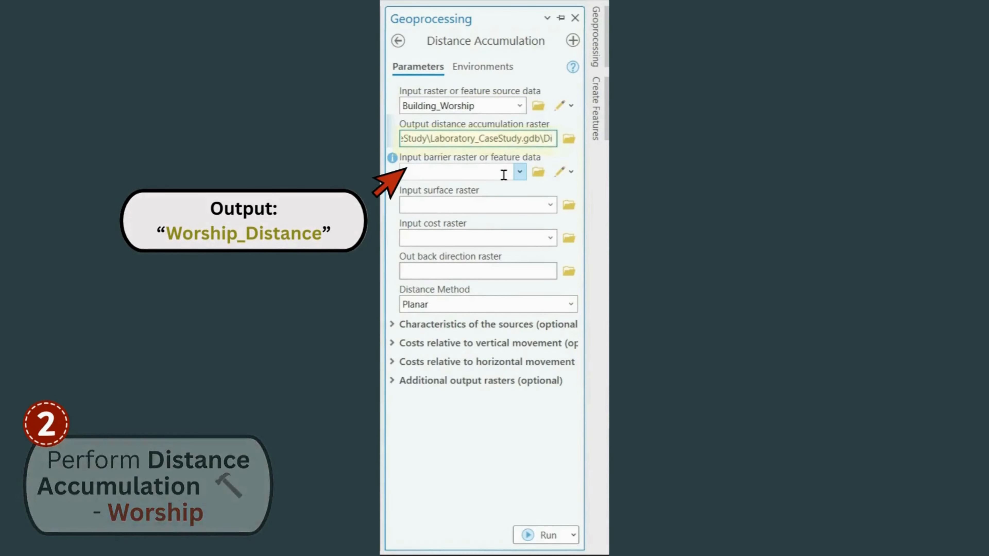
pyautogui.write('Worship_Distance')
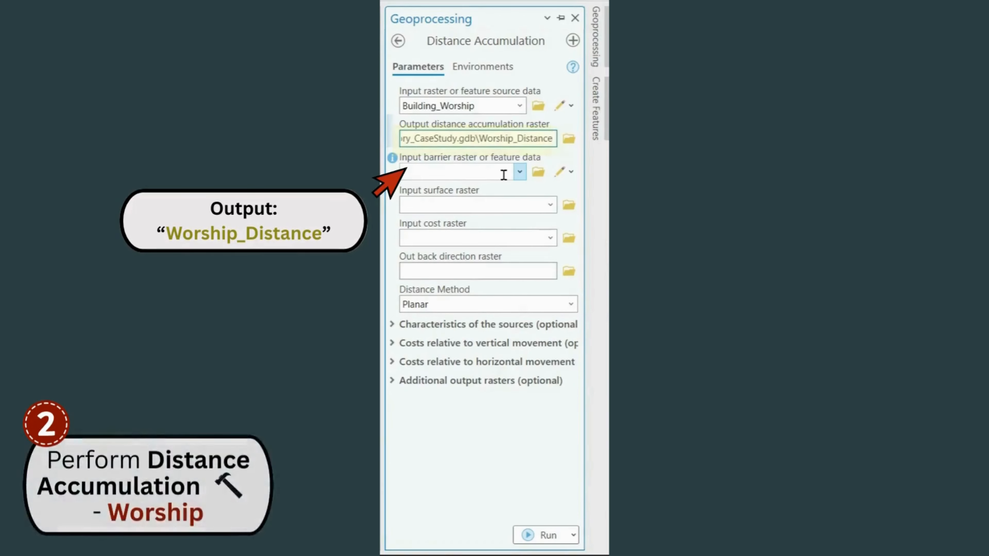
pyautogui.click(475, 405)
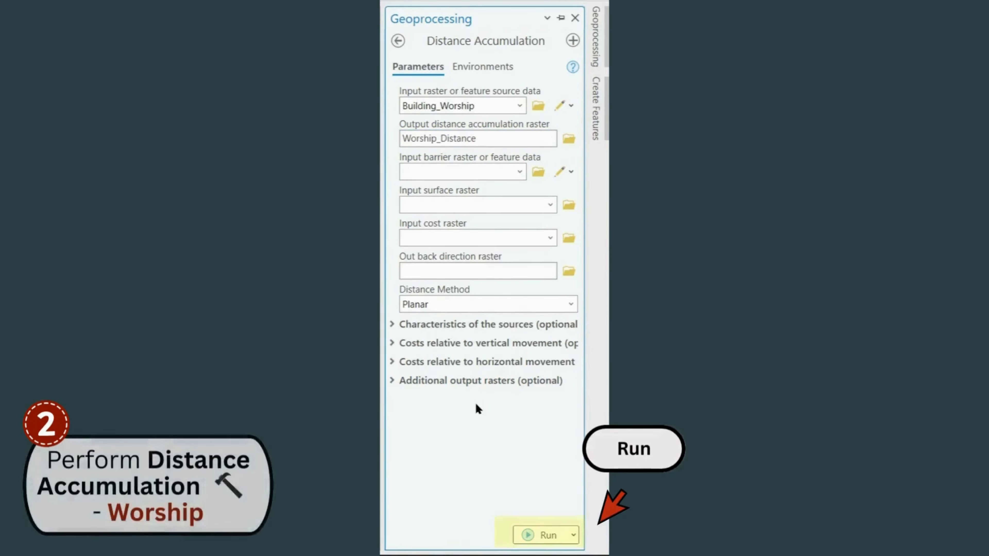
pyautogui.click(547, 535)
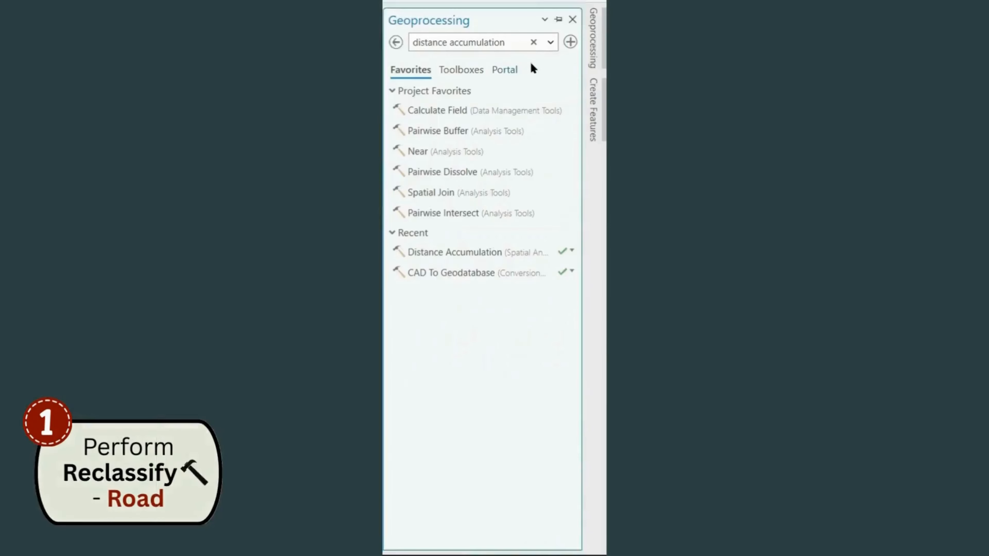
# Find the Spatial Analyst Reclassify tool and set Road_Distance as its input raster
pyautogui.moveTo(517, 41); pyautogui.dragTo(451, 43)
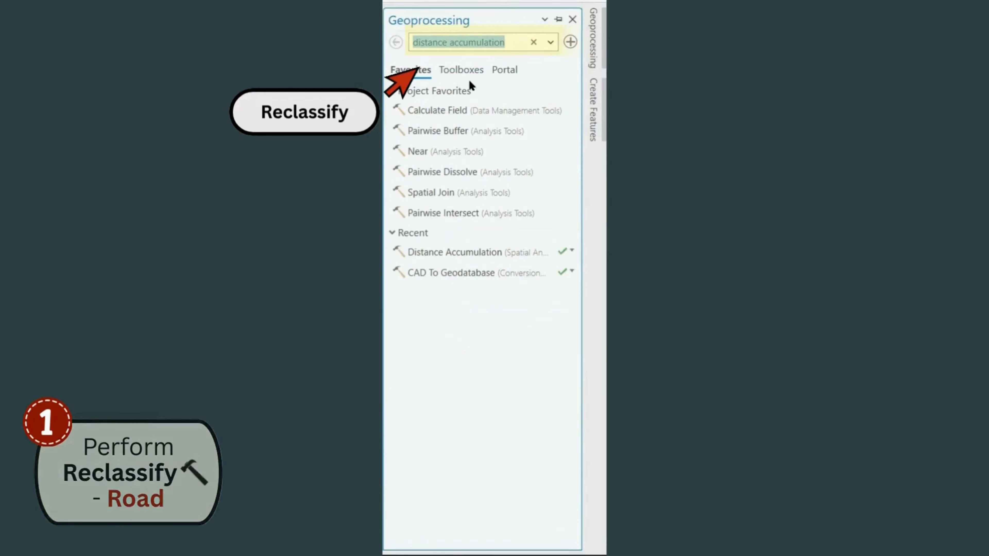
pyautogui.press('BackSpace')
pyautogui.write('reclass')
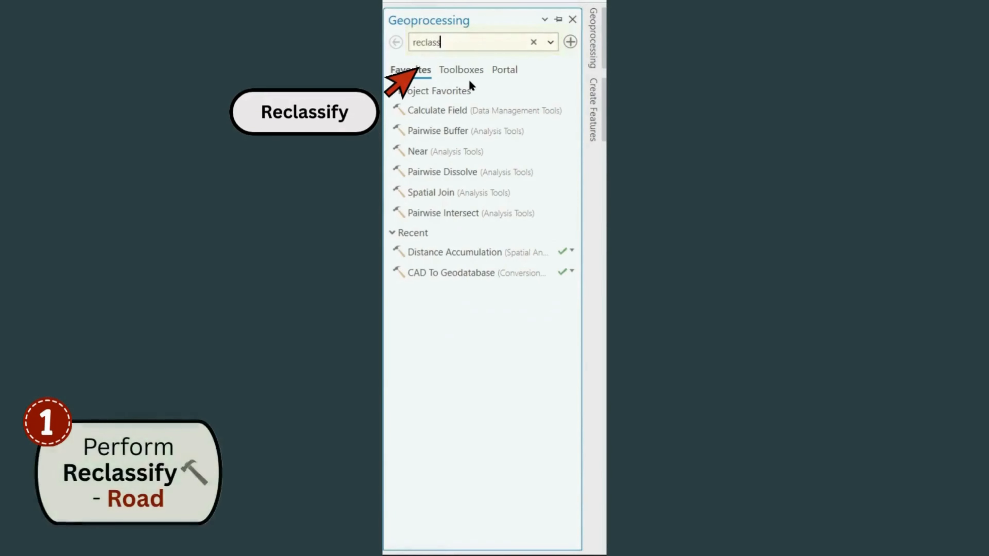
pyautogui.write('ify')
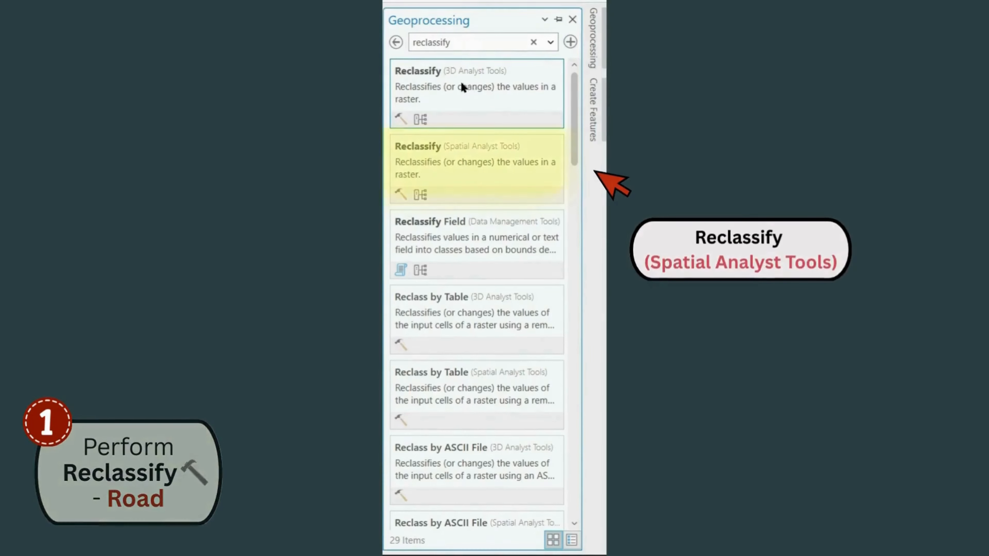
pyautogui.click(469, 180)
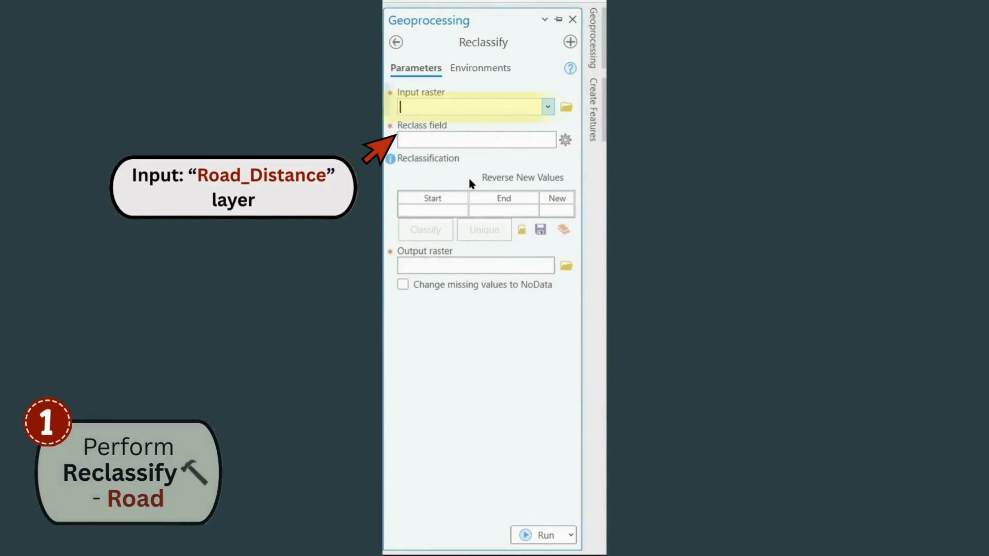
pyautogui.click(548, 107)
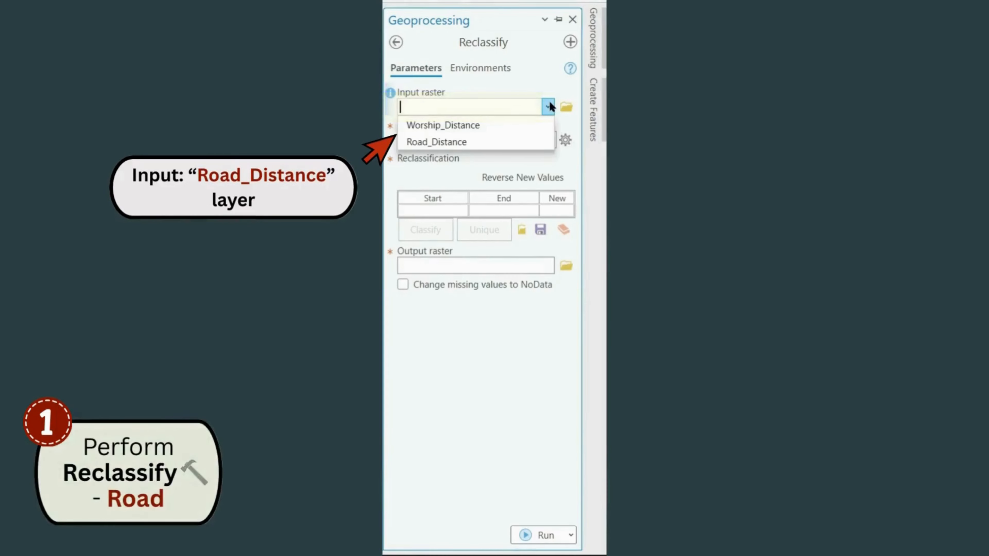
pyautogui.click(459, 142)
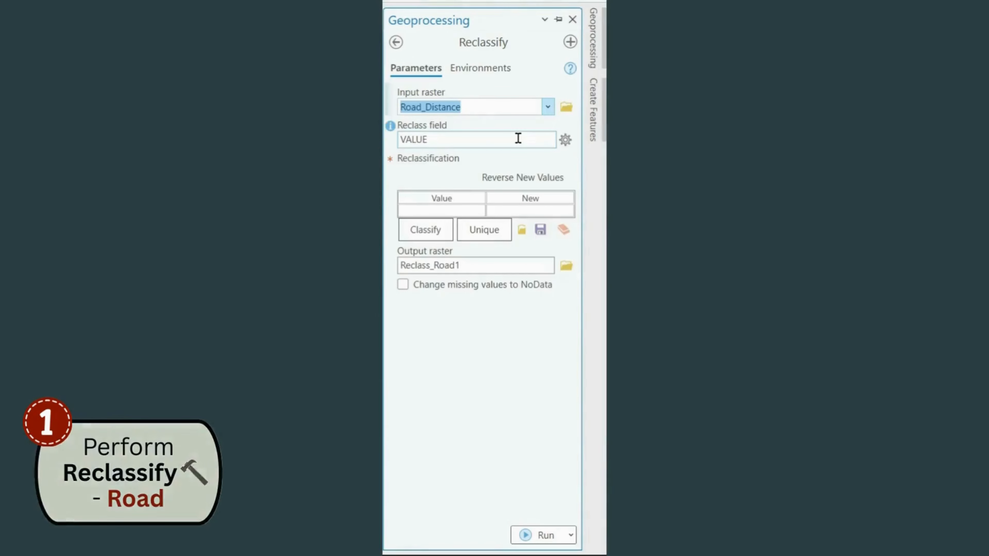
# Classify the Road_Distance values into 2 classes using the Manual Interval method
pyautogui.click(434, 224)
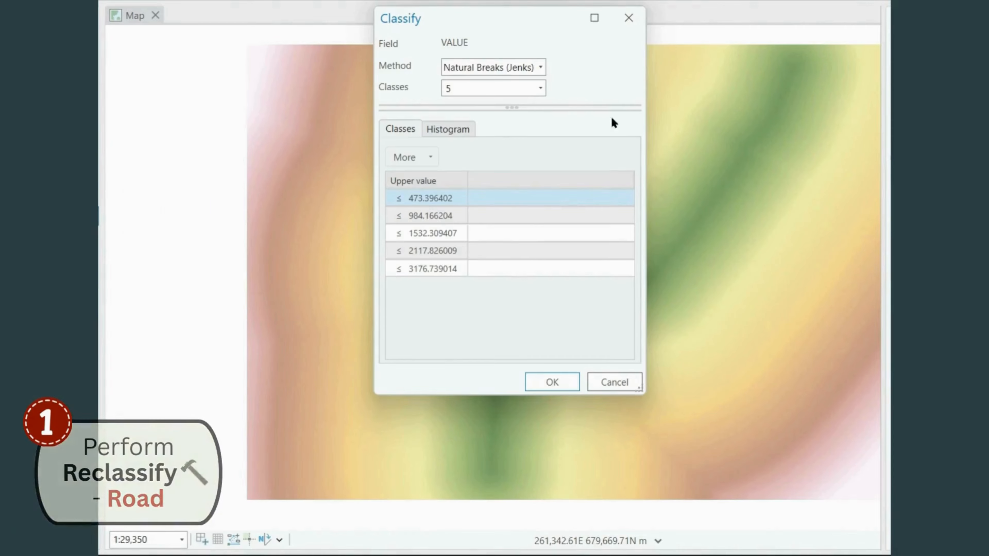
pyautogui.click(541, 84)
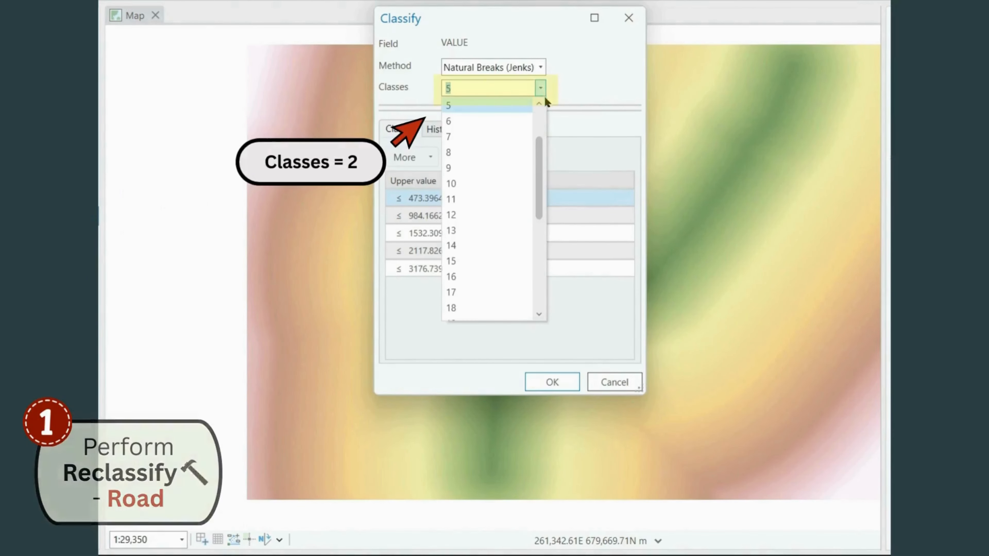
pyautogui.scroll(2, 525, 132)
pyautogui.click(512, 124)
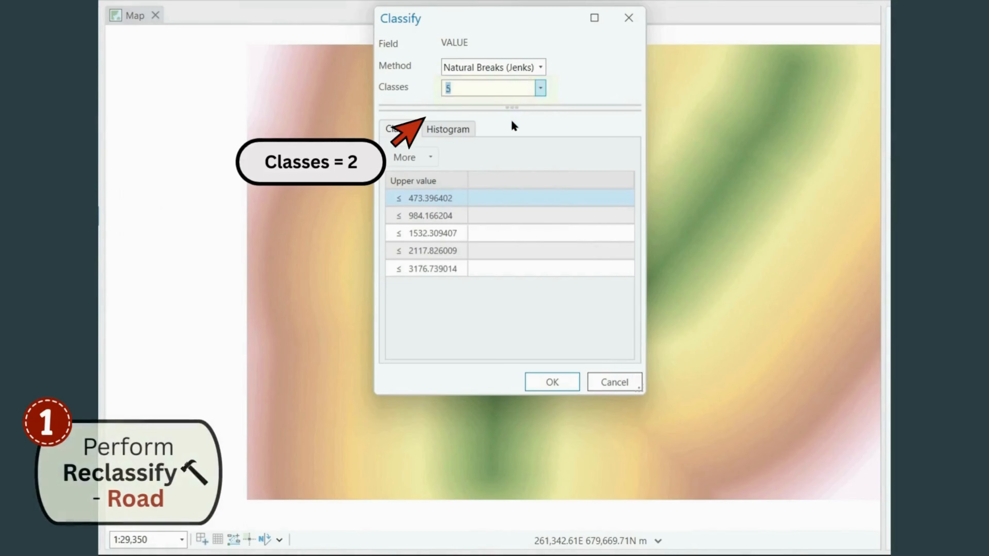
pyautogui.click(541, 67)
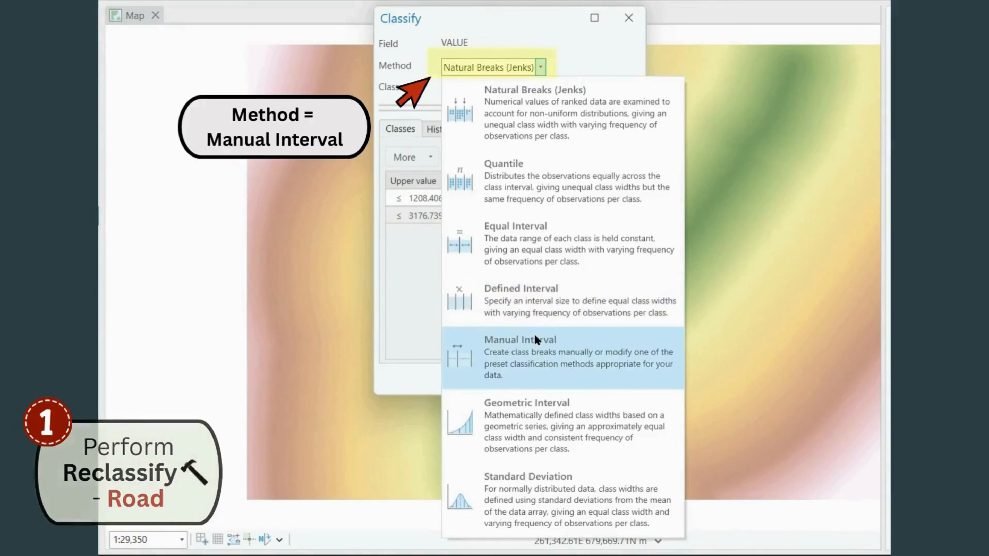
pyautogui.click(534, 339)
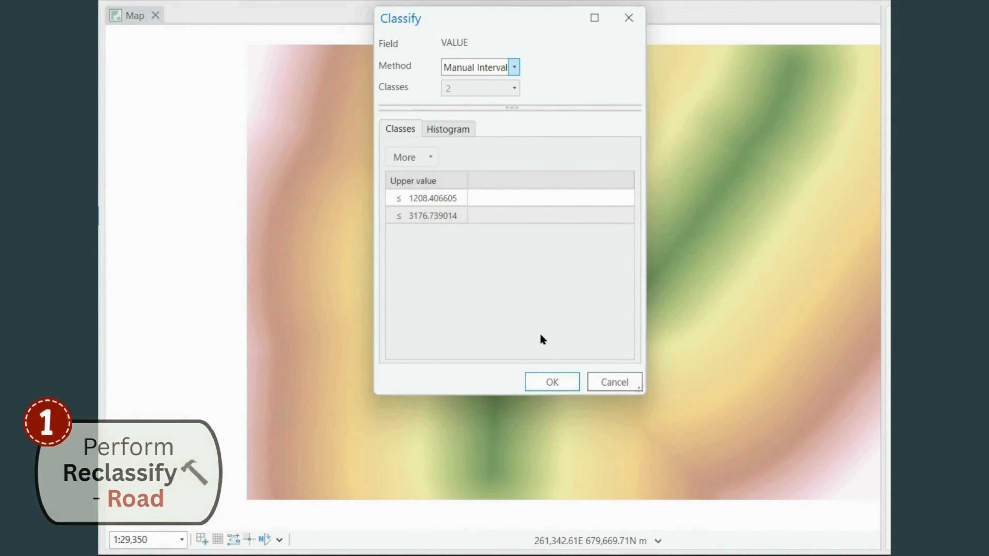
pyautogui.click(550, 380)
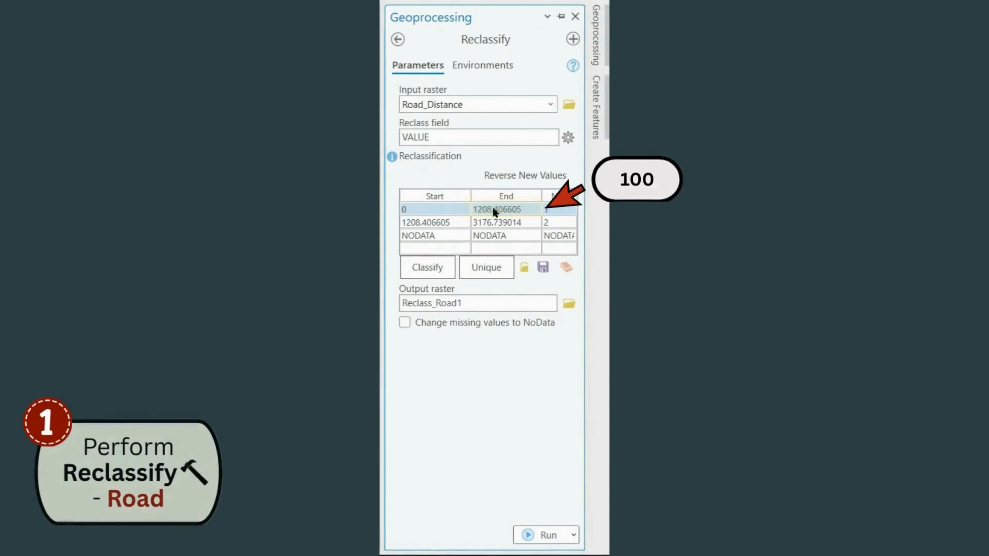
# Set the first road class to end at 100 and the second class to start at 101
pyautogui.click(493, 209)
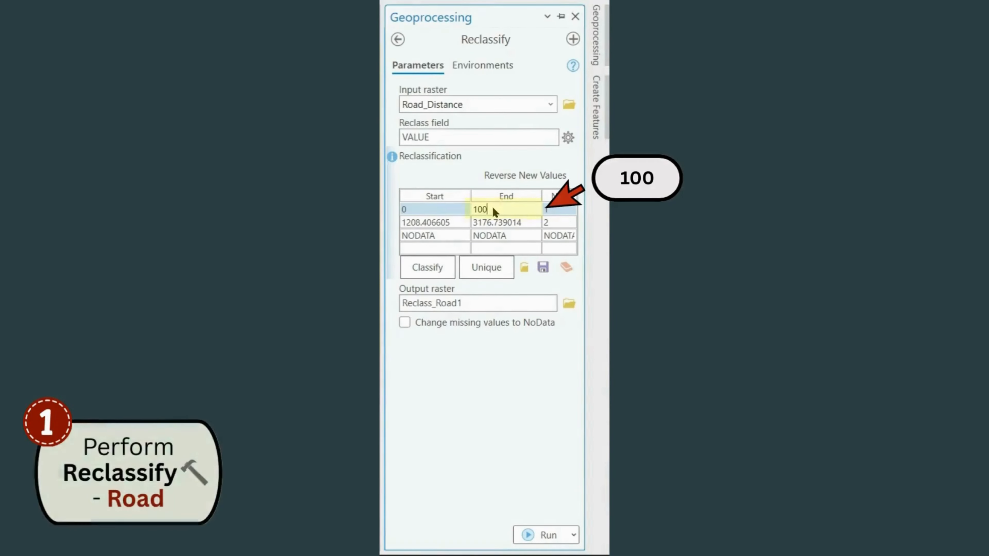
pyautogui.press('Return')
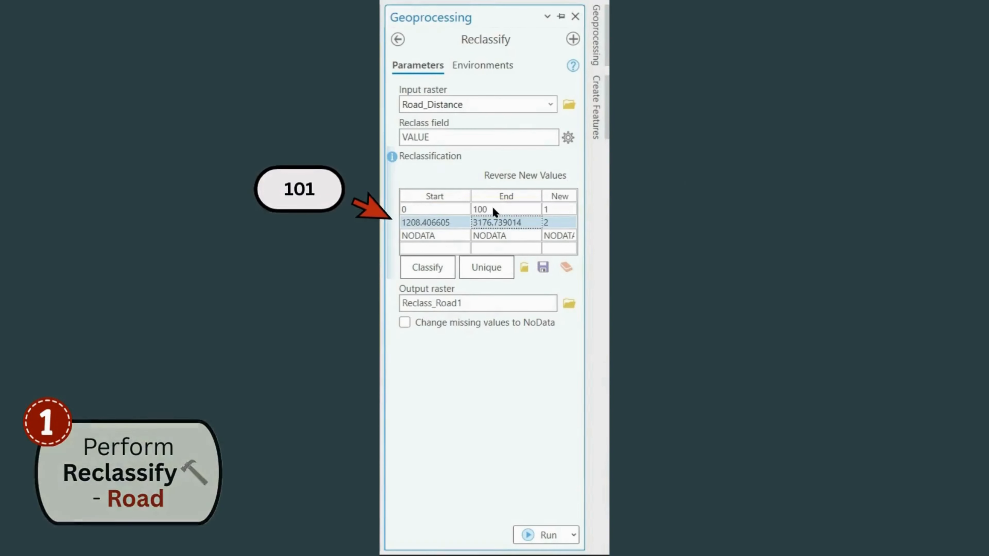
pyautogui.click(429, 224)
pyautogui.write('101')
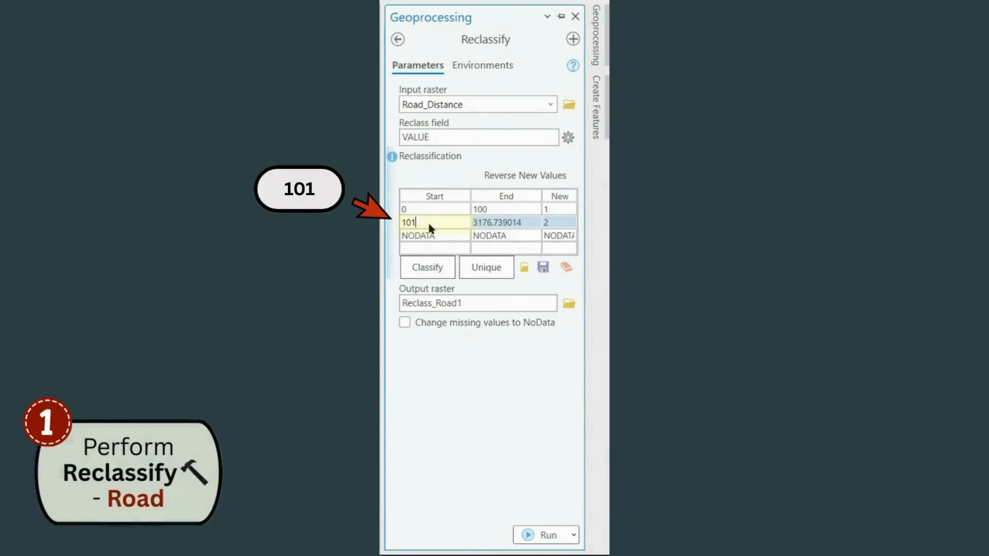
pyautogui.press('Return')
pyautogui.click(454, 354)
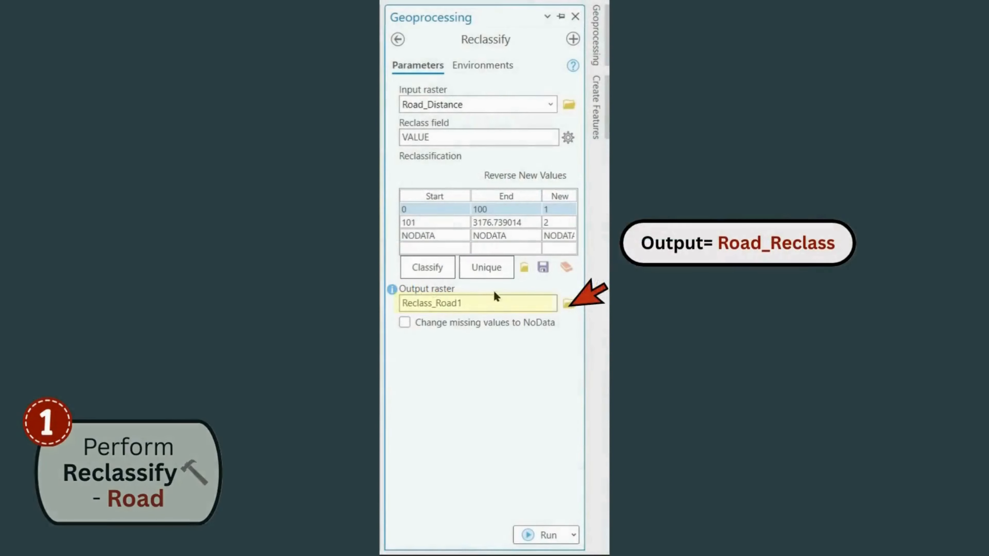
# Name the output raster Road_Reclass in the Laboratory_CaseStudy geodatabase and run Reclassify
pyautogui.click(494, 303)
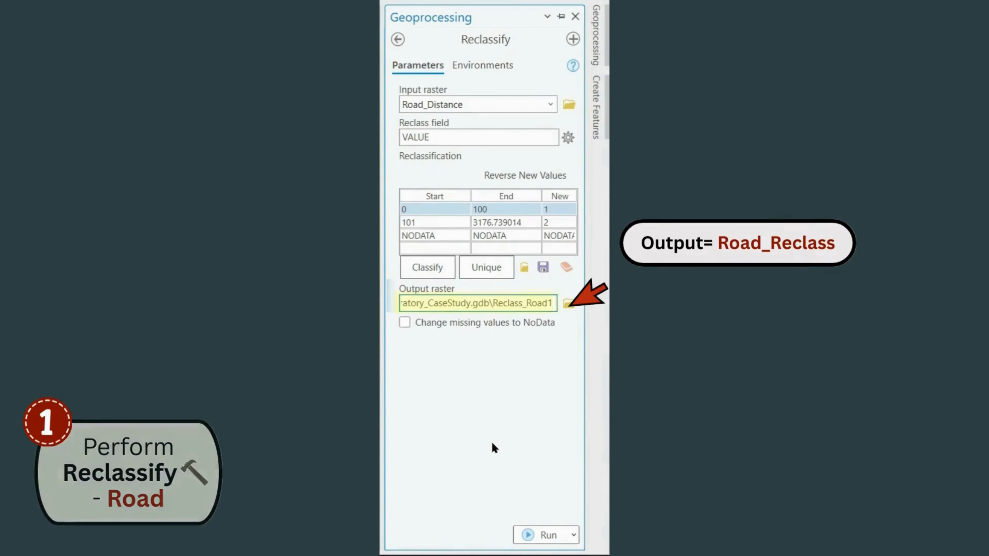
pyautogui.press('BackSpace')
pyautogui.press('BackSpace')
pyautogui.press('BackSpace')
pyautogui.press('BackSpace')
pyautogui.press('BackSpace')
pyautogui.press('BackSpace')
pyautogui.press('BackSpace')
pyautogui.press('BackSpace')
pyautogui.press('BackSpace')
pyautogui.press('BackSpace')
pyautogui.press('BackSpace')
pyautogui.press('BackSpace')
pyautogui.press('BackSpace')
pyautogui.write('Road')
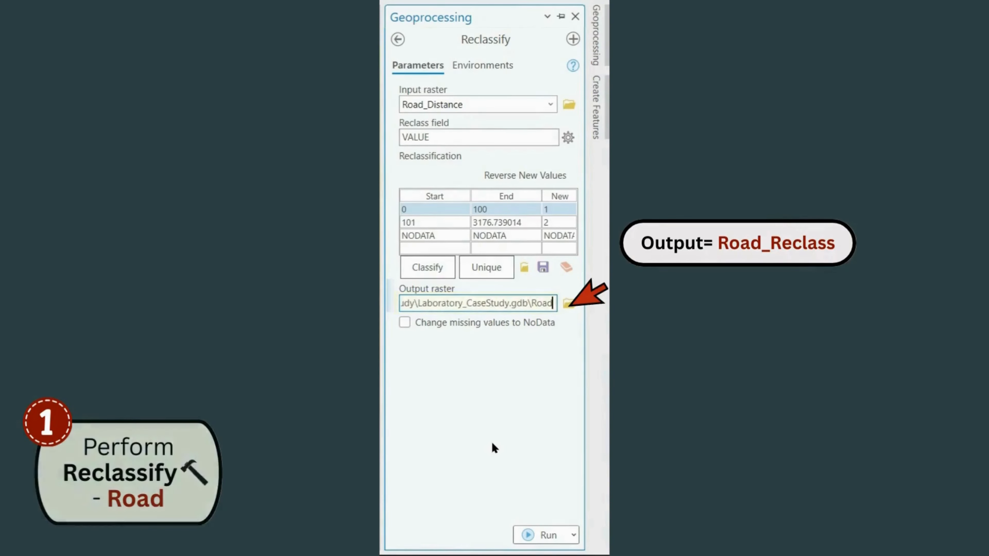
pyautogui.write('_Reclass')
pyautogui.click(504, 426)
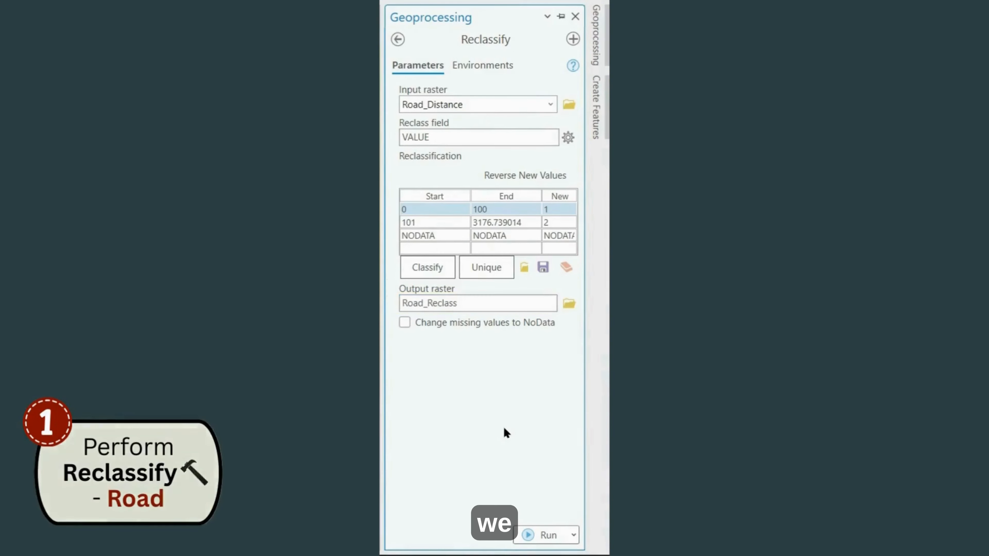
pyautogui.click(544, 534)
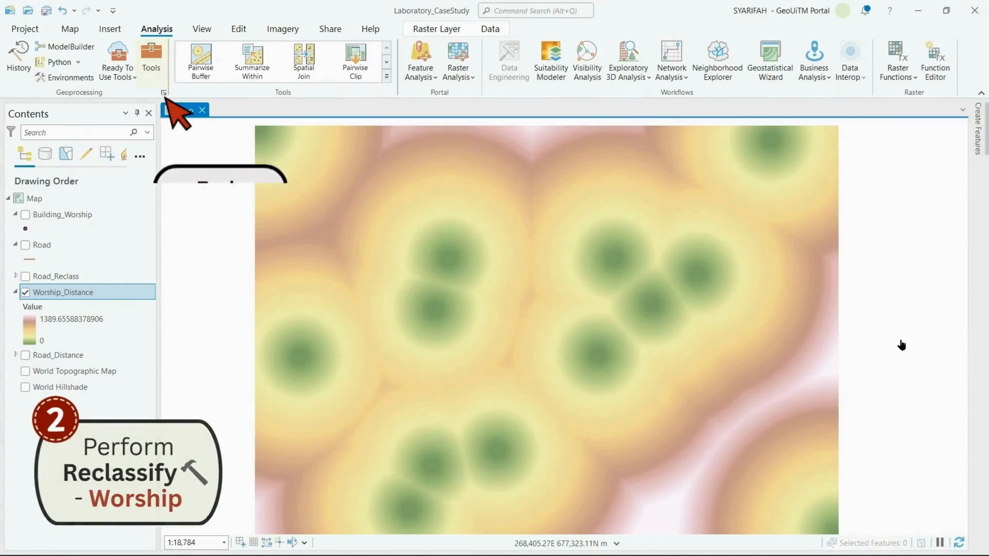
# Open the Spatial Analyst Reclassify tool again and set Worship_Distance as its input raster
pyautogui.click(162, 55)
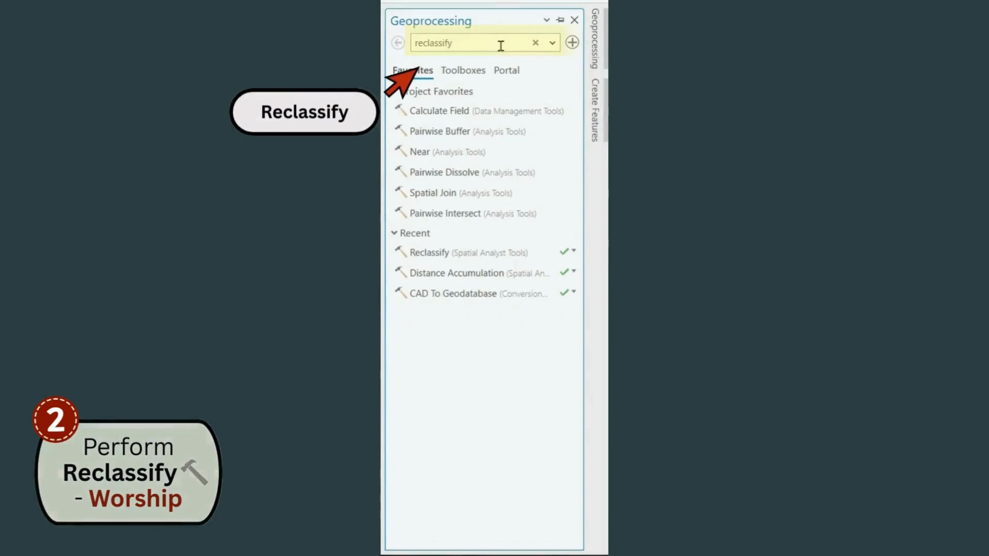
pyautogui.click(501, 45)
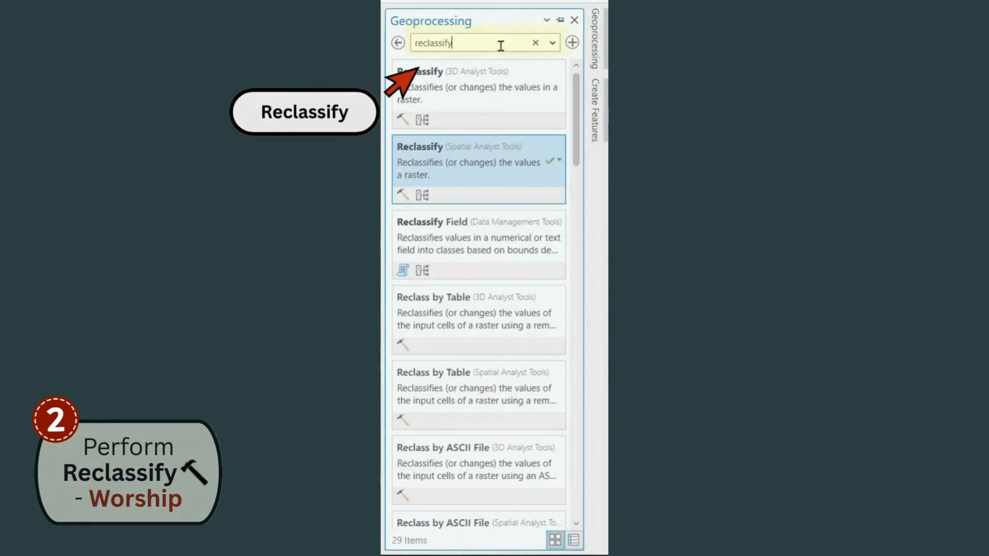
pyautogui.click(475, 179)
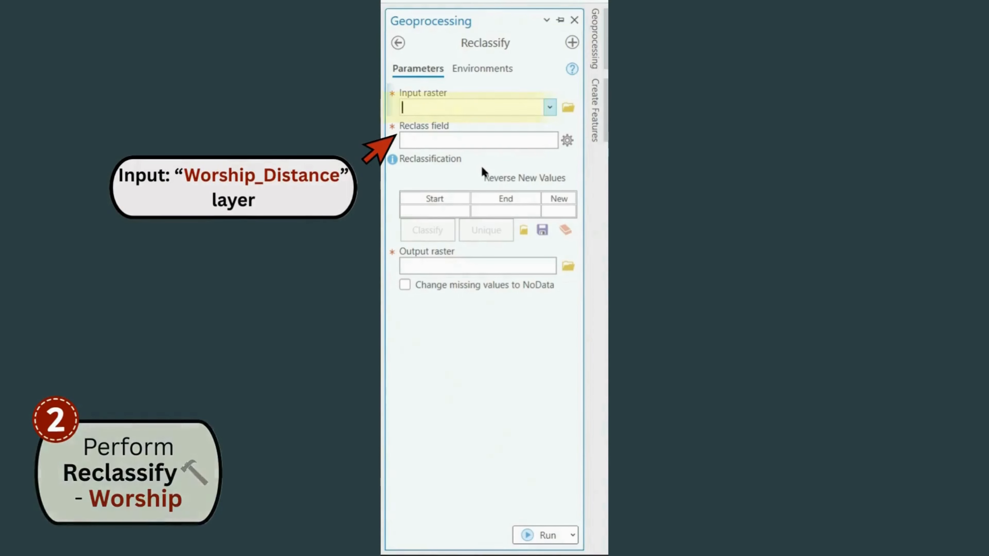
pyautogui.click(550, 107)
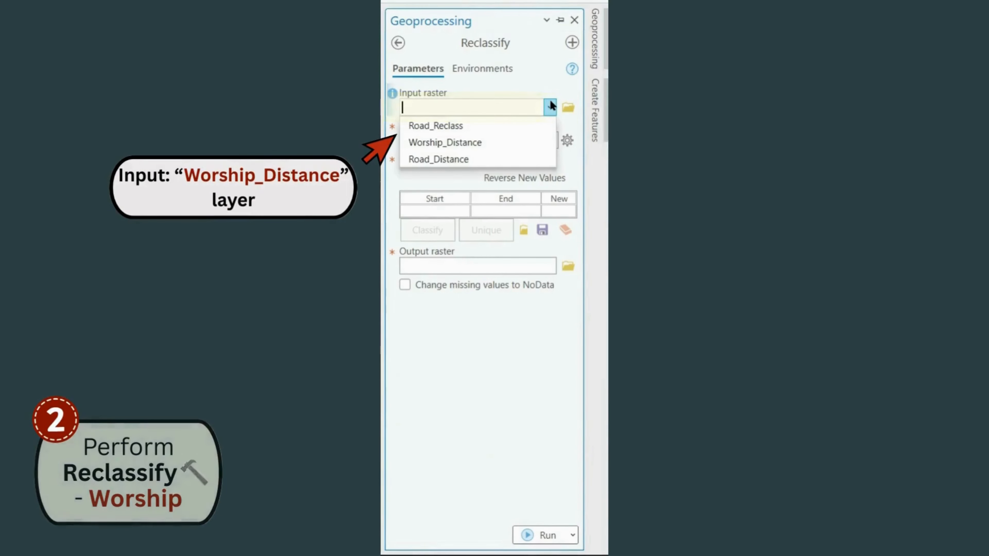
pyautogui.click(537, 141)
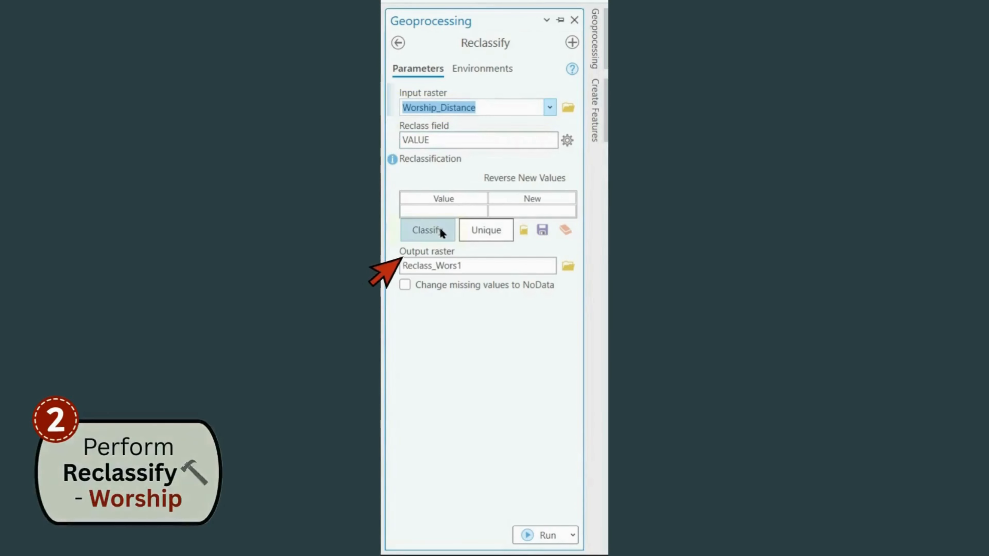
# Classify the Worship_Distance values into 3 classes using the Manual Interval method
pyautogui.click(442, 232)
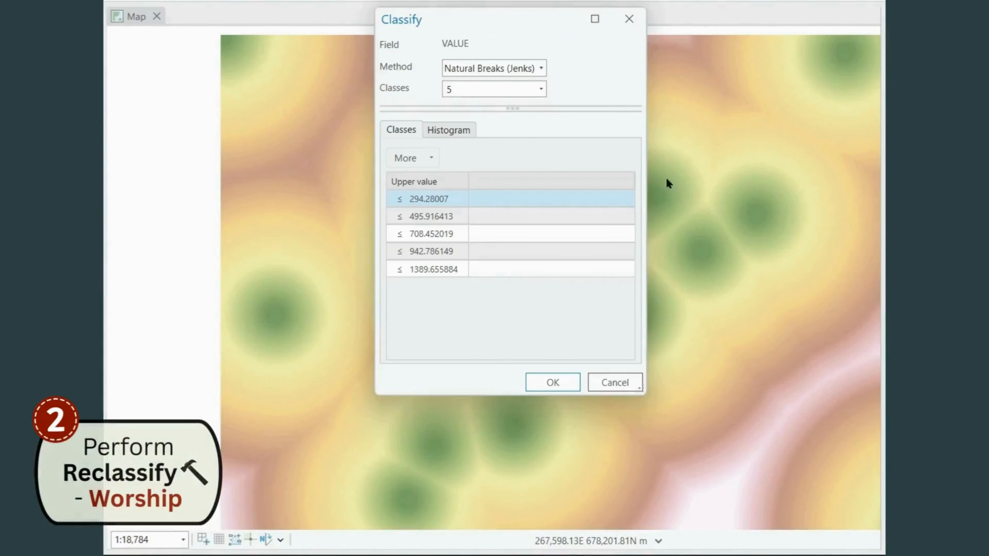
pyautogui.click(541, 89)
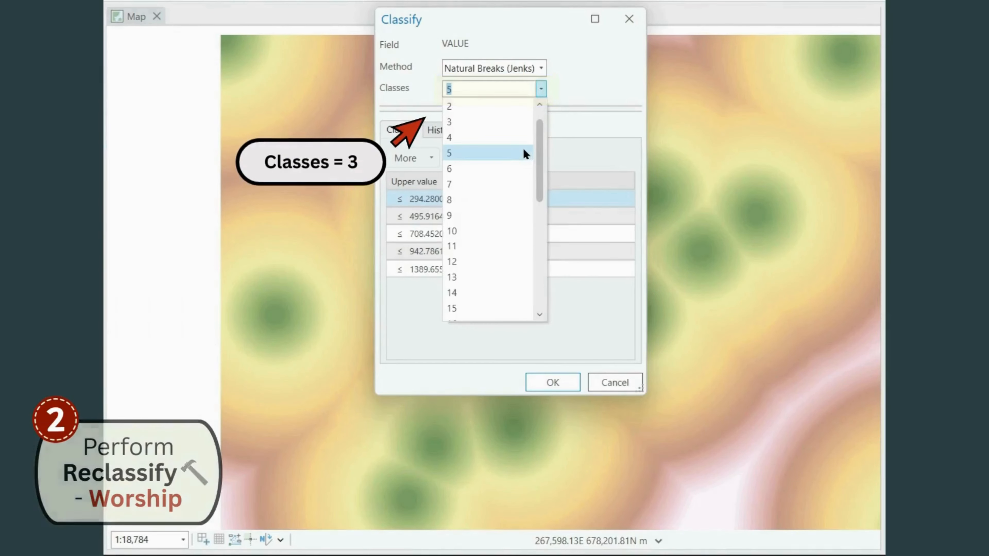
pyautogui.click(506, 124)
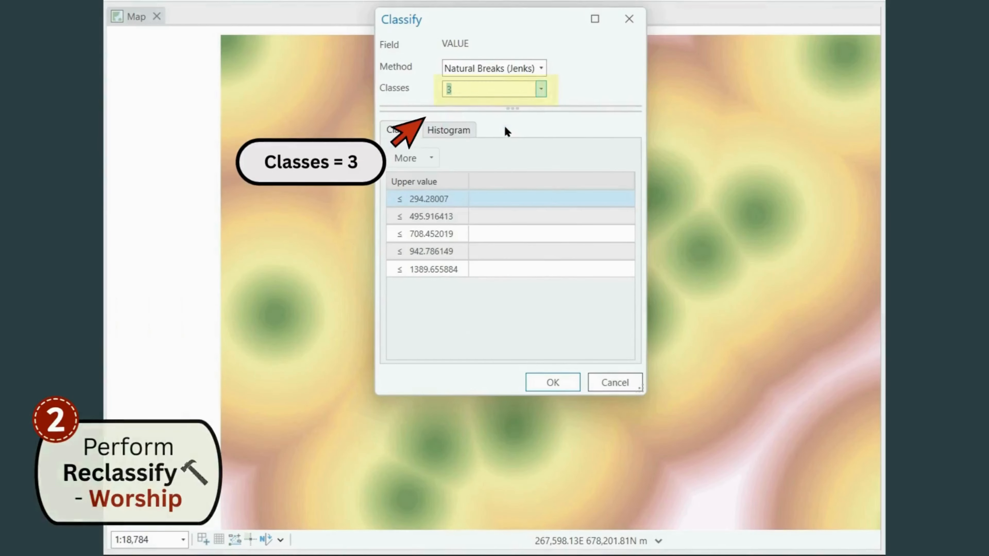
pyautogui.click(540, 68)
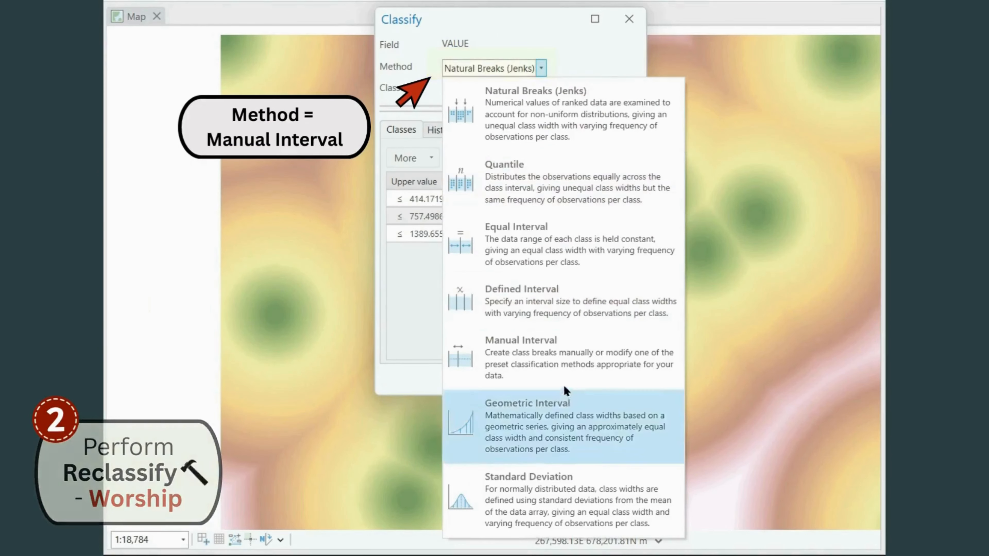
pyautogui.click(560, 373)
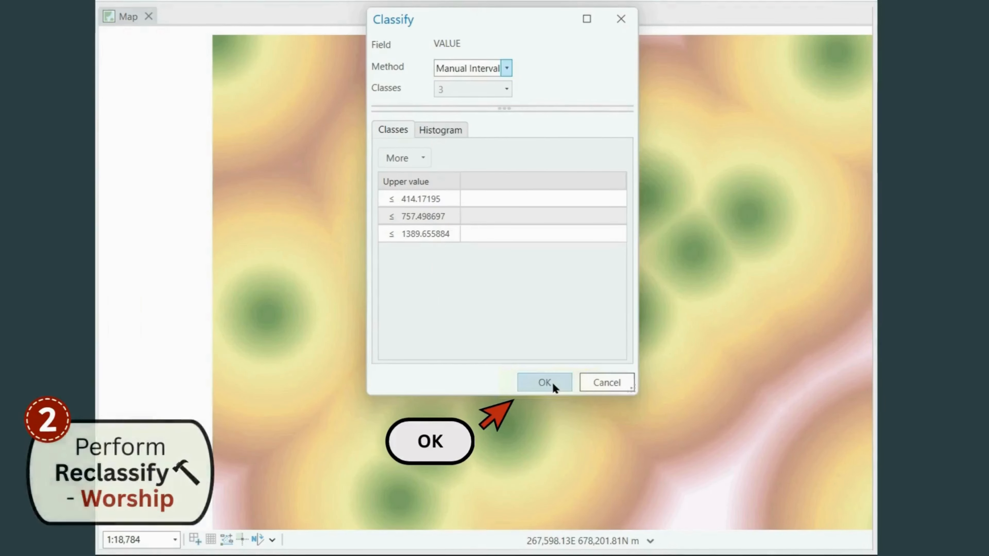
pyautogui.click(553, 382)
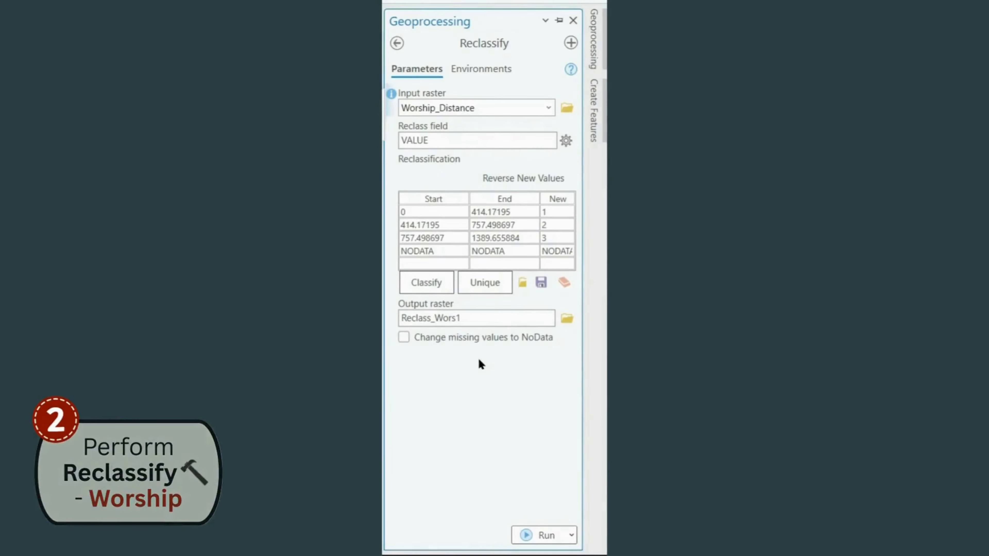
# Set the first worship distance class to end at 500 and the second class to start at 501
pyautogui.click(499, 210)
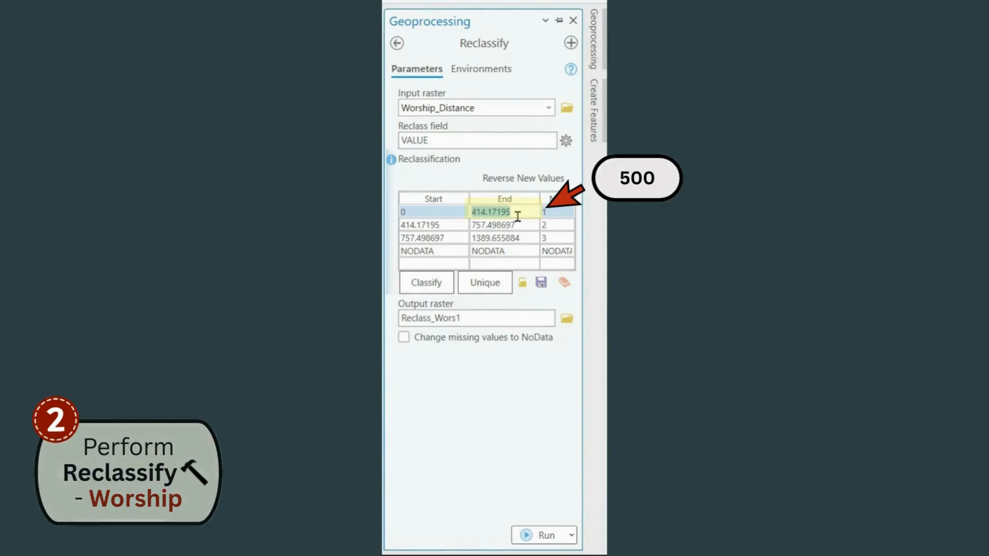
pyautogui.write('500')
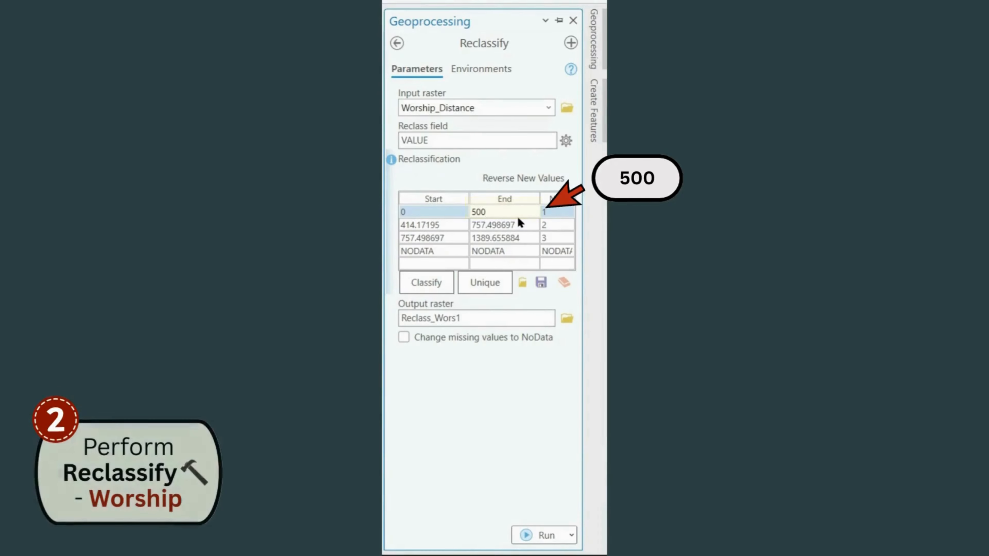
pyautogui.press('Return')
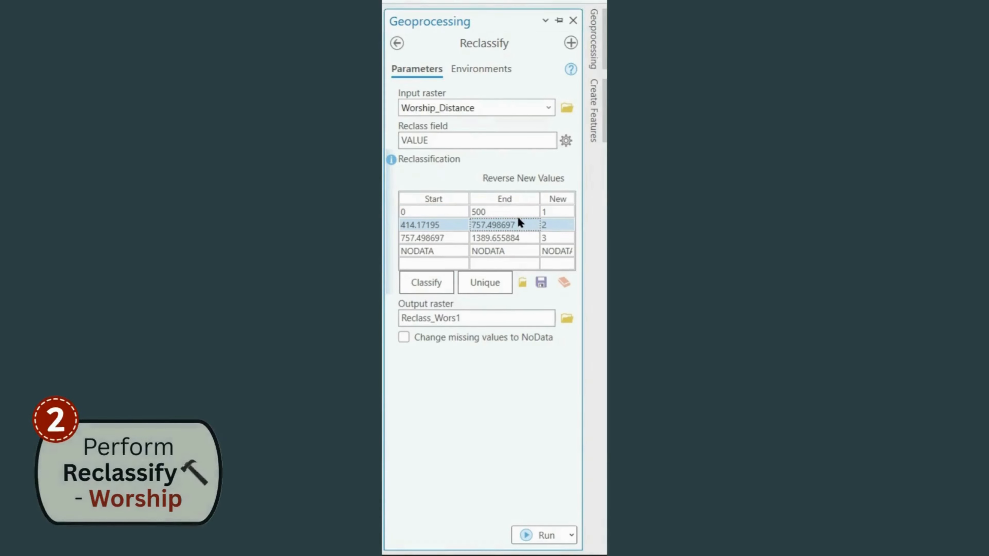
pyautogui.click(413, 224)
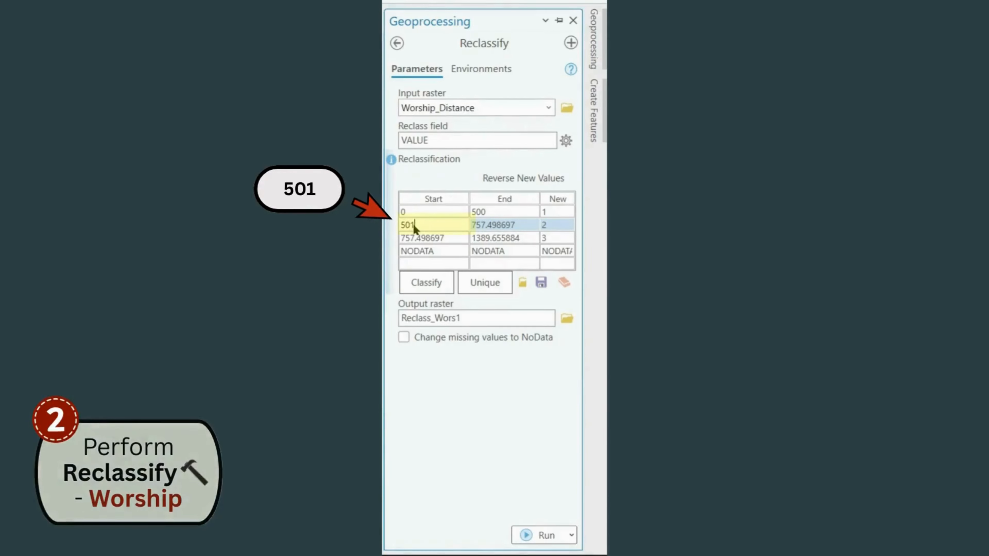
pyautogui.press('Return')
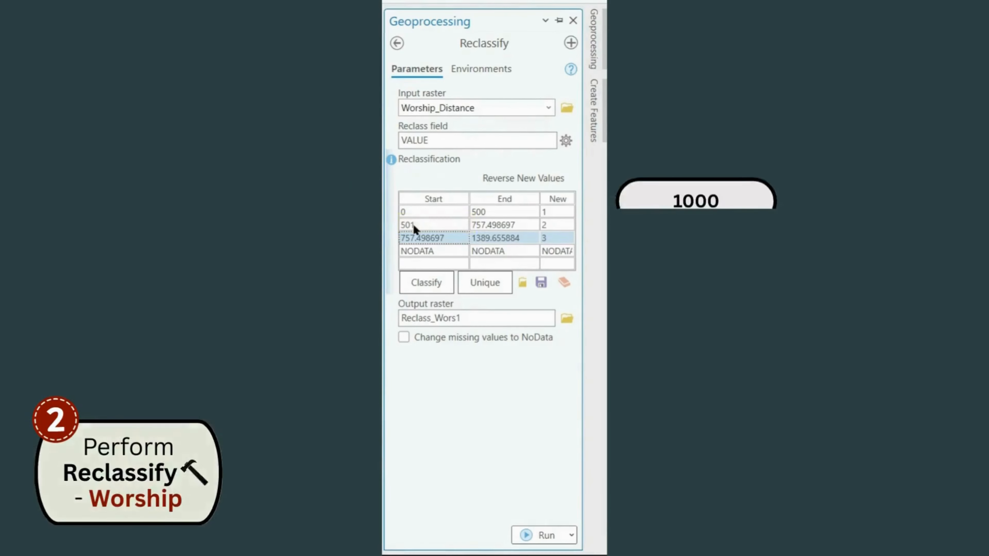
# Set the second worship distance class to end at 1000 and the third class to start at 1001
pyautogui.click(510, 226)
pyautogui.click(509, 226)
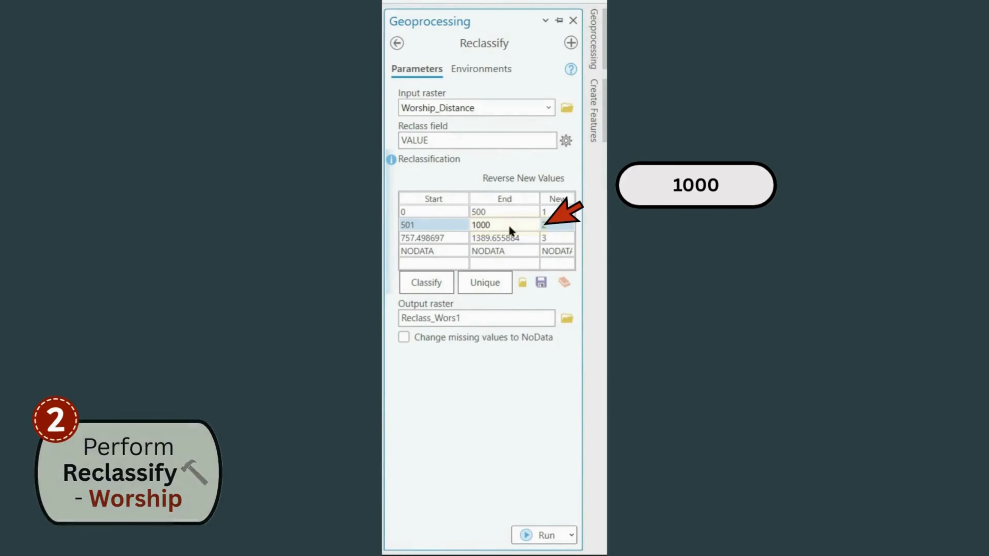
pyautogui.press('Return')
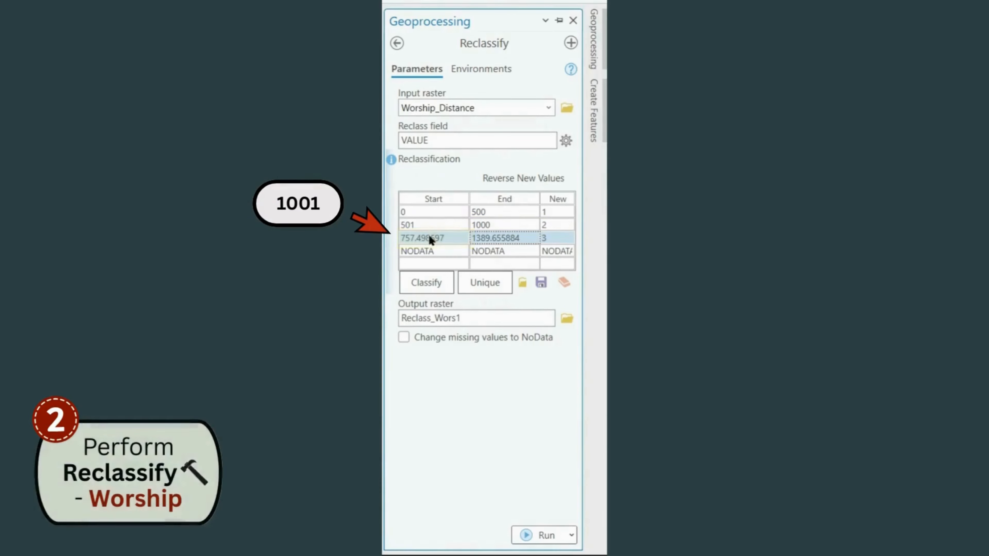
pyautogui.click(429, 236)
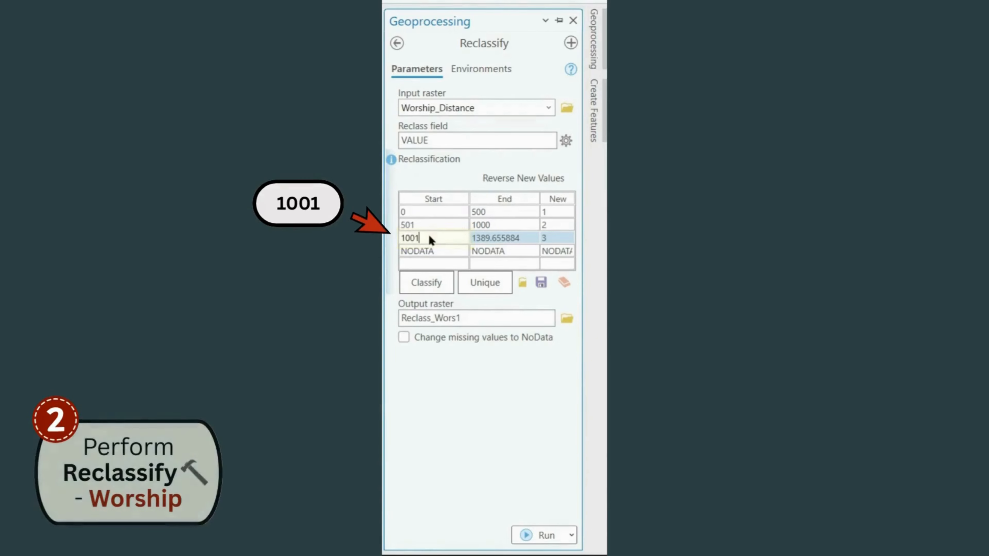
pyautogui.write('1001')
pyautogui.press('Return')
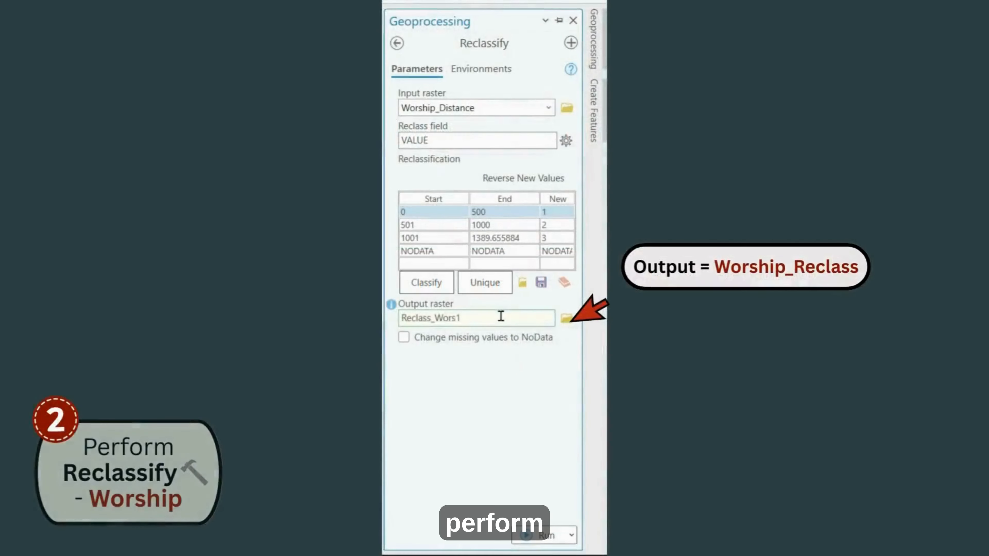
# Name the output raster Worship_Reclass in the Laboratory_CaseStudy geodatabase and run Reclassify
pyautogui.click(499, 316)
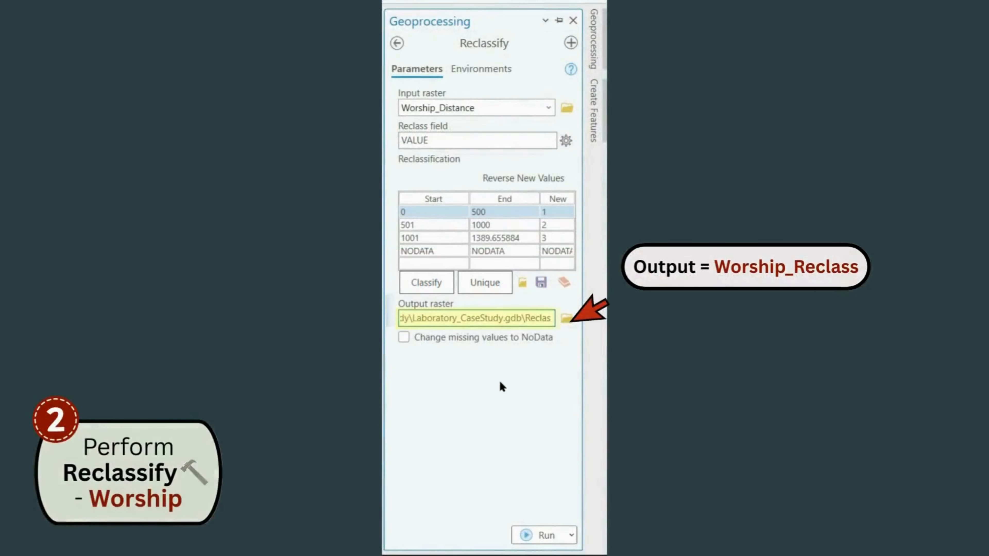
pyautogui.press('BackSpace')
pyautogui.press('BackSpace')
pyautogui.press('BackSpace')
pyautogui.press('BackSpace')
pyautogui.press('BackSpace')
pyautogui.press('BackSpace')
pyautogui.press('BackSpace')
pyautogui.press('BackSpace')
pyautogui.press('BackSpace')
pyautogui.press('BackSpace')
pyautogui.press('BackSpace')
pyautogui.press('BackSpace')
pyautogui.press('BackSpace')
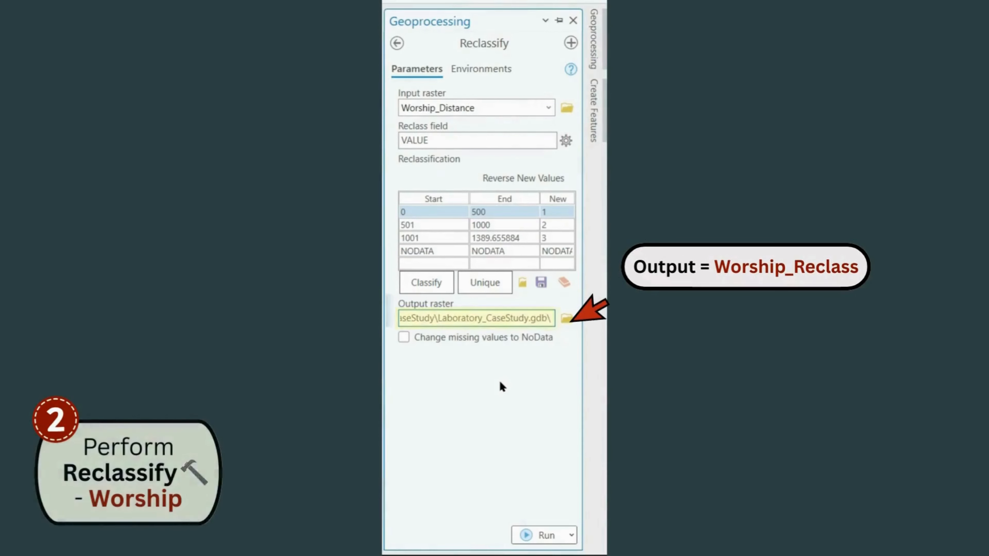
pyautogui.write('Worship_Reclass')
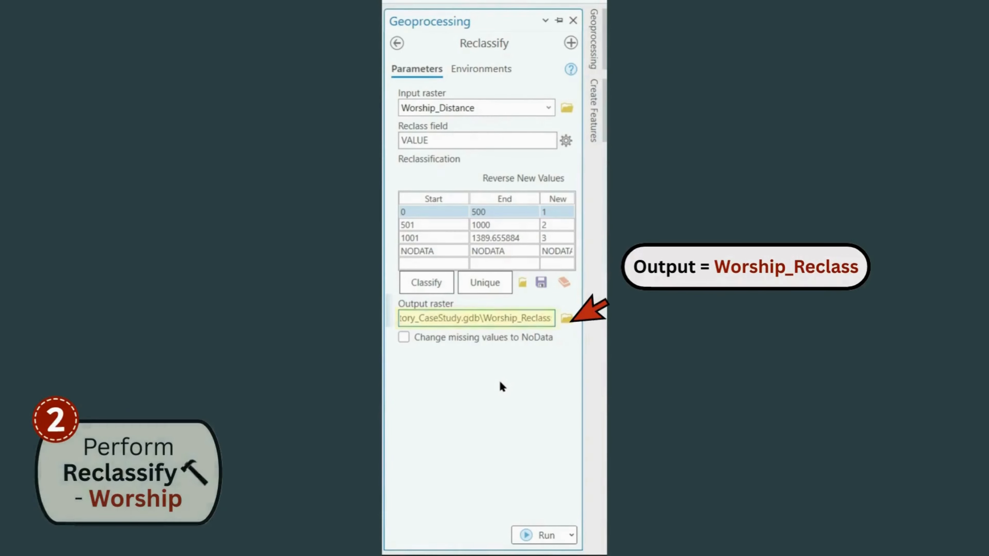
pyautogui.click(537, 534)
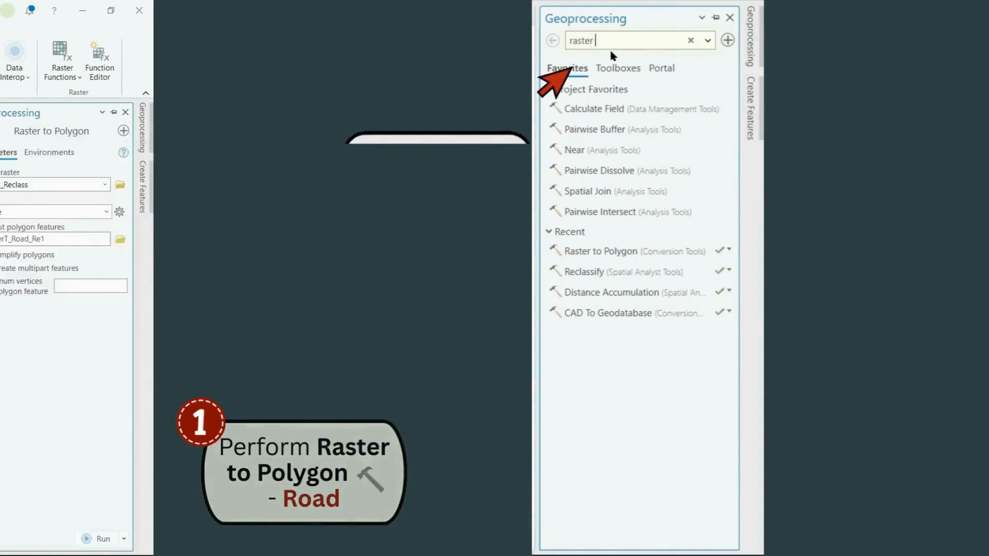
# Find and open the Raster to Polygon conversion tool and set Road_Reclass as its input raster
pyautogui.write('to polygon')
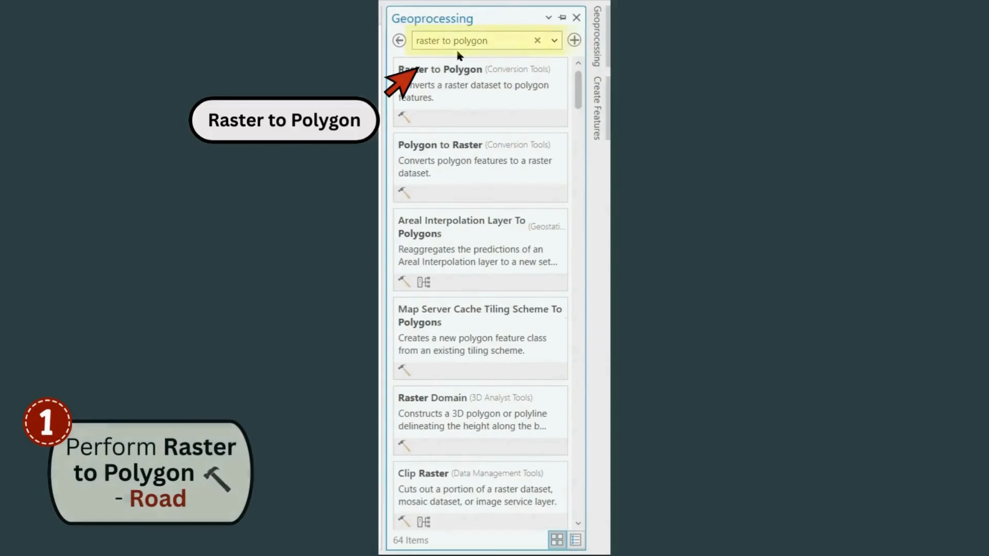
pyautogui.click(471, 87)
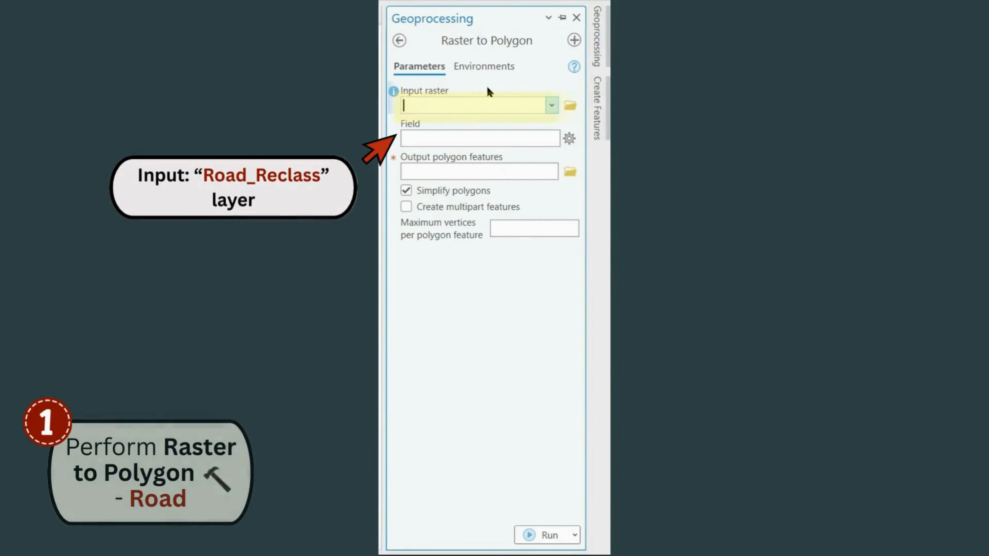
pyautogui.click(551, 106)
pyautogui.click(483, 157)
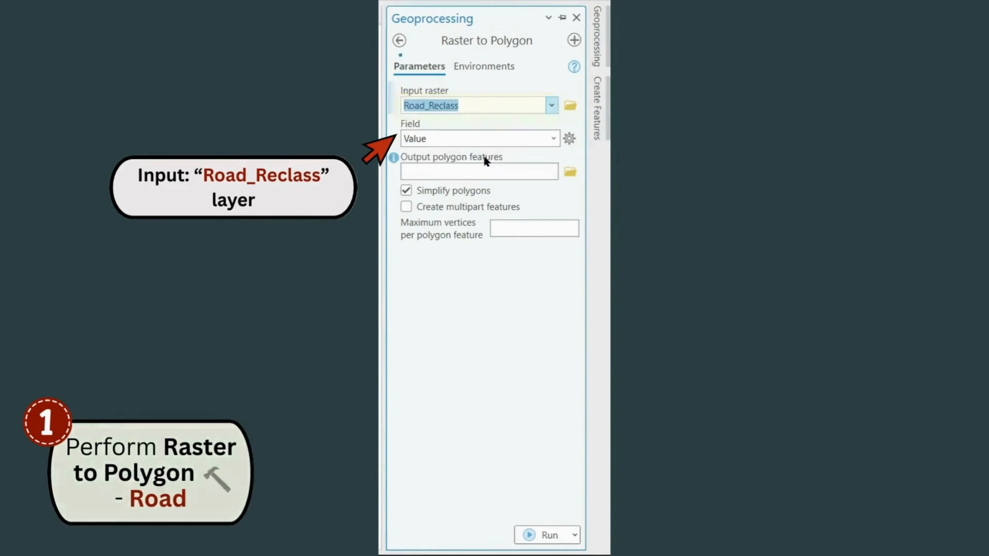
# Name the output polygon features Road_Polygon in the Laboratory_CaseStudy geodatabase, run Raster to Polygon and close the tool
pyautogui.write('Roa')
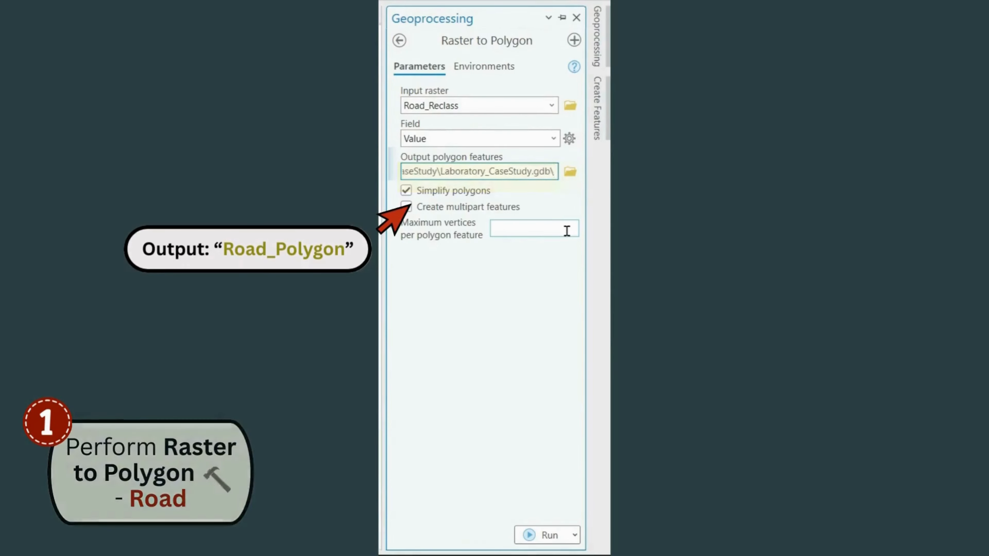
pyautogui.write('d_Polygon')
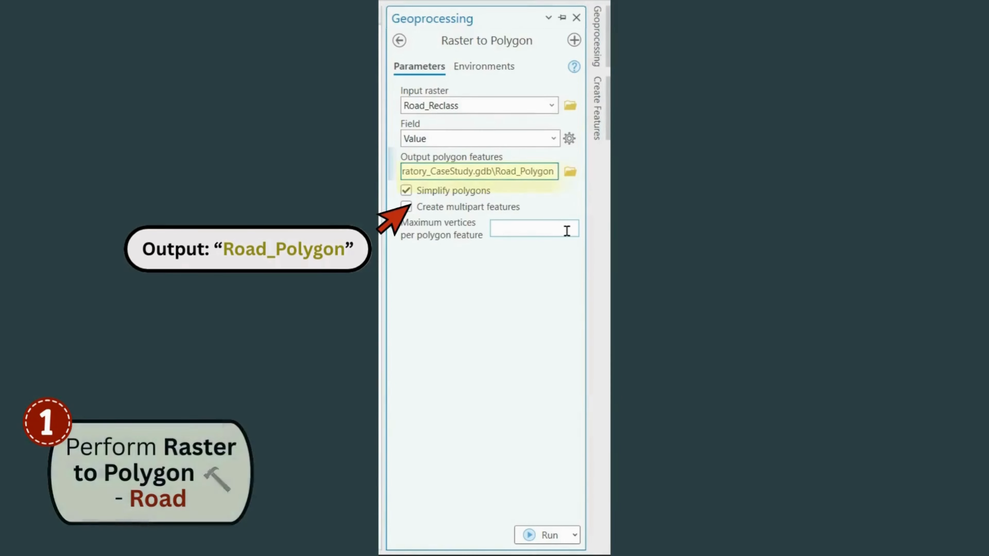
pyautogui.press('Return')
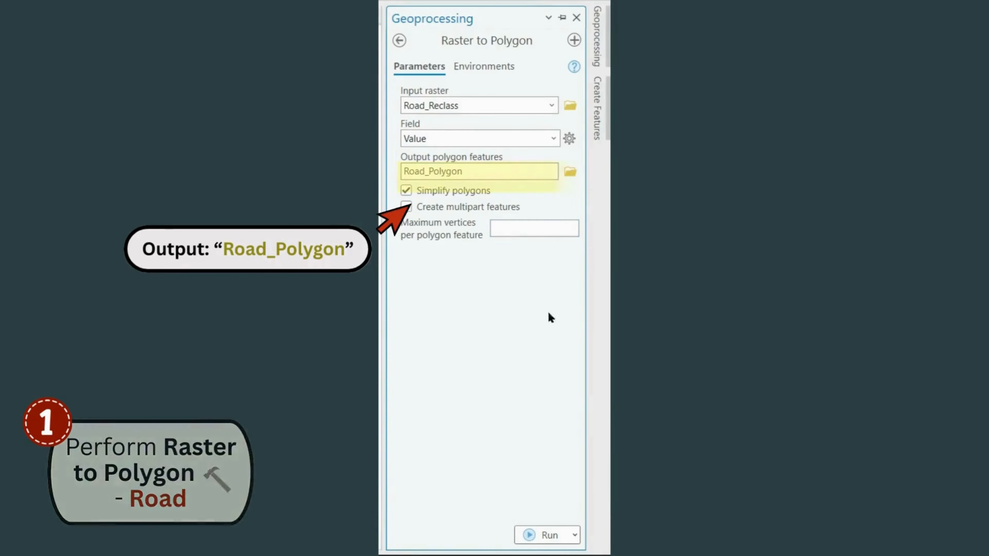
pyautogui.click(545, 536)
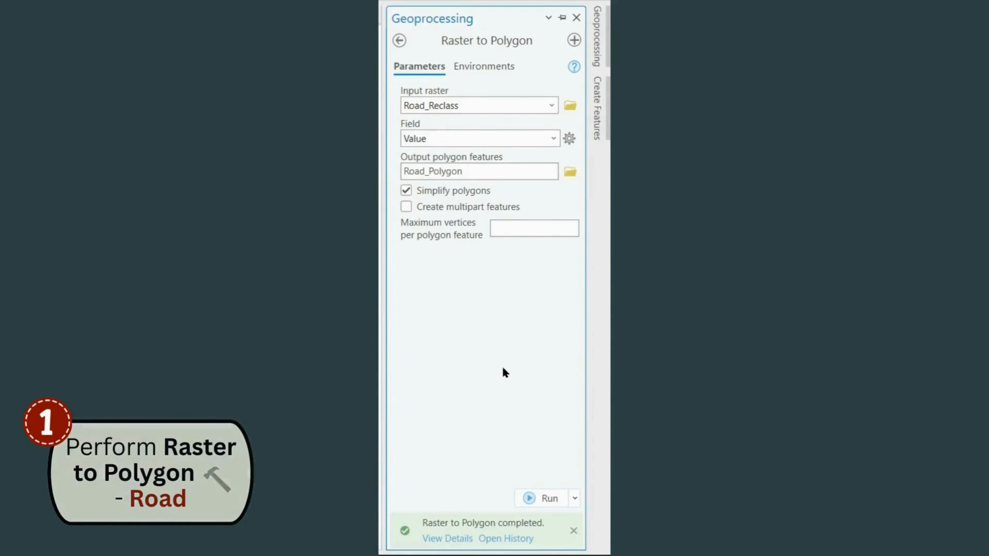
pyautogui.click(577, 18)
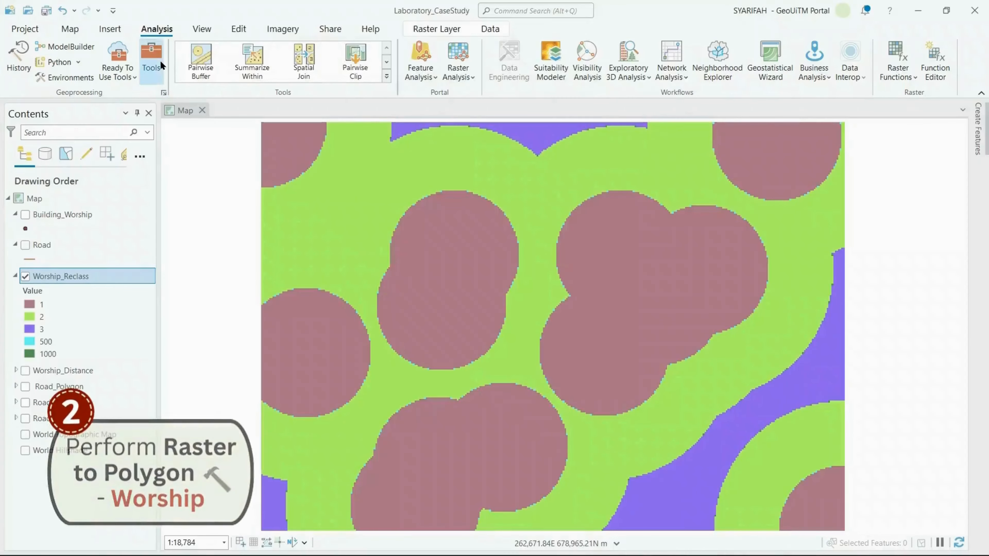
# Open the Raster to Polygon tool again and set Worship_Reclass as its input raster
pyautogui.click(160, 65)
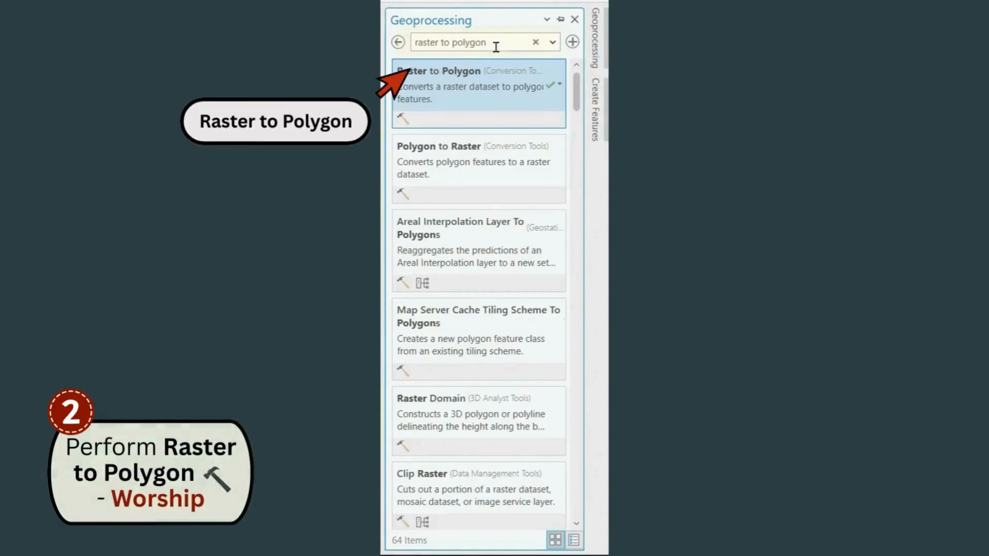
pyautogui.click(503, 86)
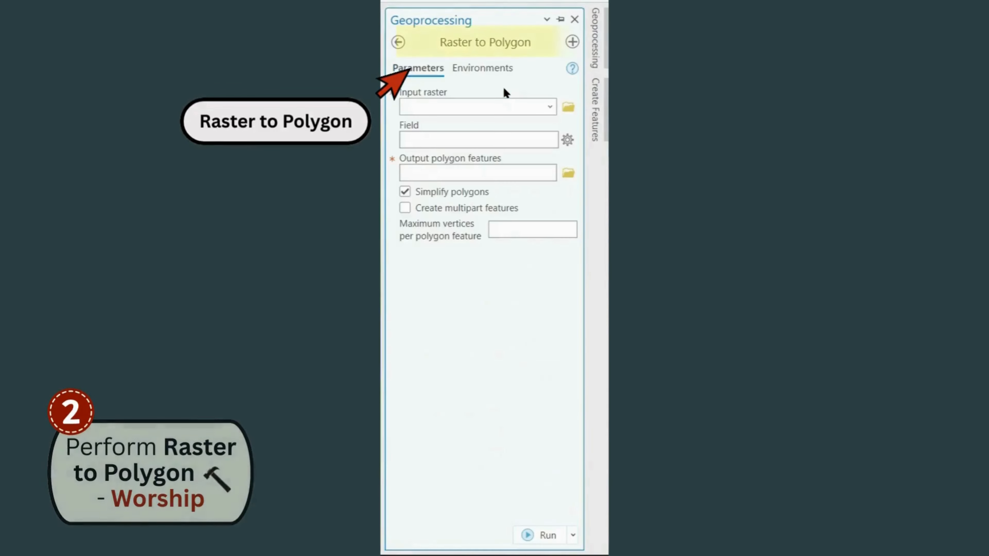
pyautogui.click(550, 107)
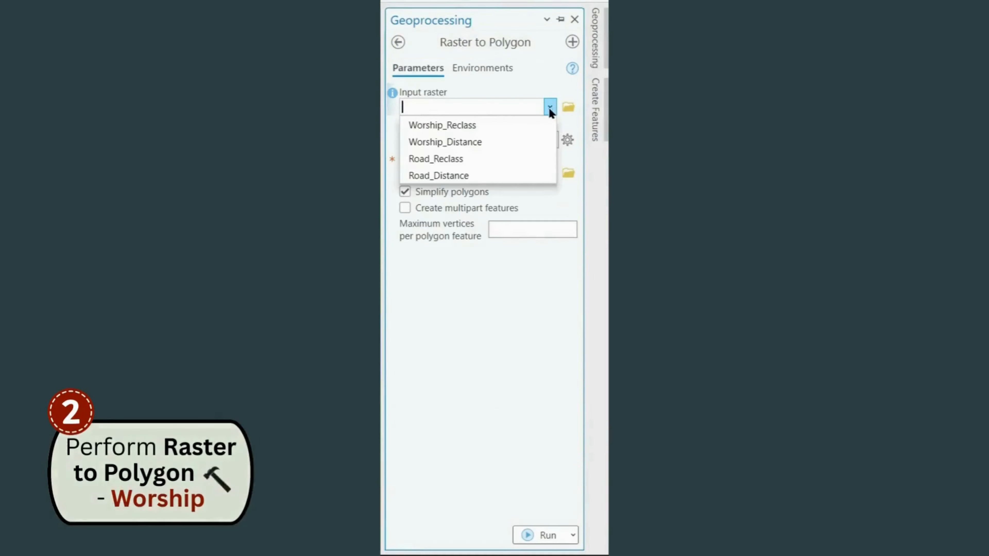
pyautogui.click(524, 128)
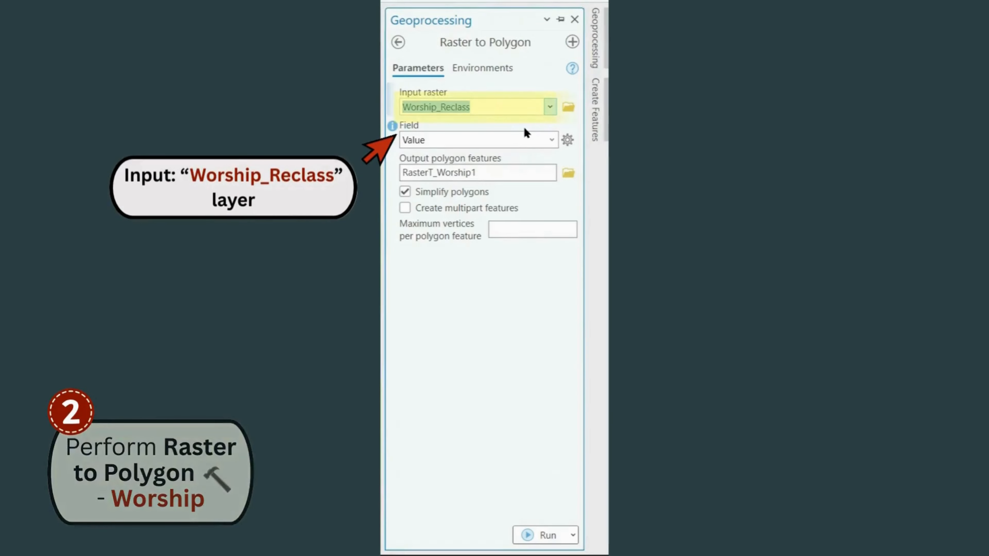
# Name the output polygon features Worship_Polygon in the Laboratory_CaseStudy geodatabase and run Raster to Polygon
pyautogui.click(527, 173)
pyautogui.press('BackSpace')
pyautogui.press('BackSpace')
pyautogui.press('BackSpace')
pyautogui.press('BackSpace')
pyautogui.press('BackSpace')
pyautogui.press('BackSpace')
pyautogui.press('BackSpace')
pyautogui.press('BackSpace')
pyautogui.press('BackSpace')
pyautogui.press('BackSpace')
pyautogui.press('BackSpace')
pyautogui.press('BackSpace')
pyautogui.press('BackSpace')
pyautogui.press('BackSpace')
pyautogui.press('BackSpace')
pyautogui.press('BackSpace')
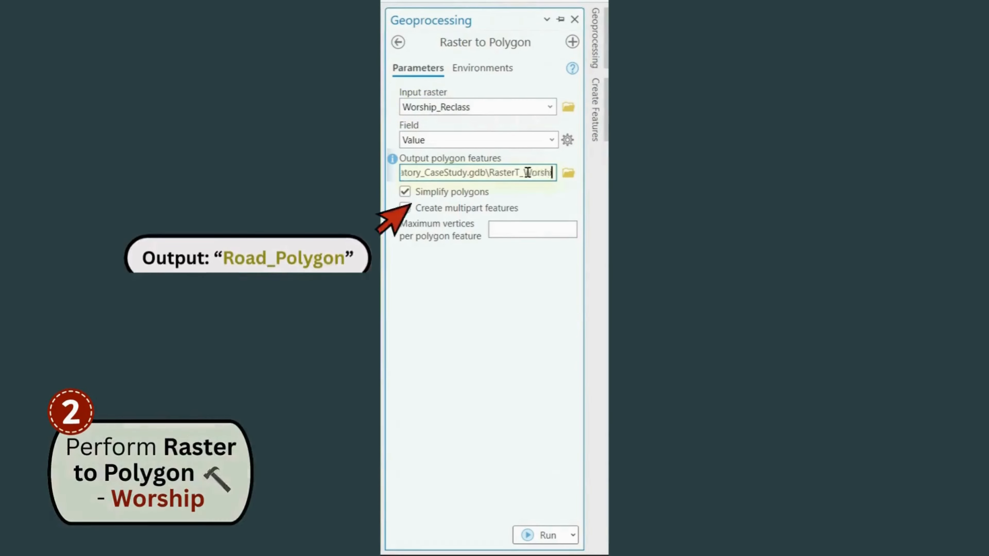
pyautogui.write('Wor')
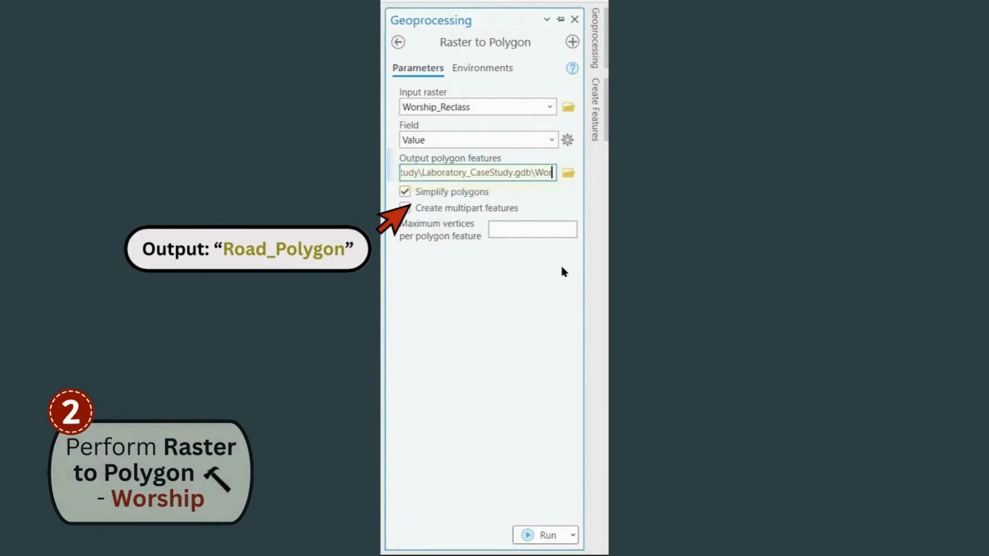
pyautogui.write('ship_Polygon')
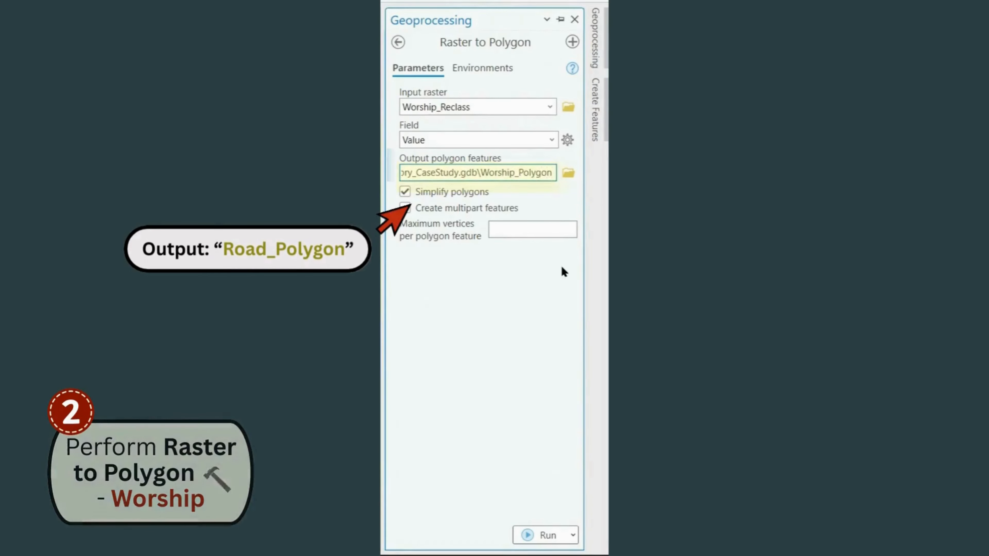
pyautogui.press('Tab')
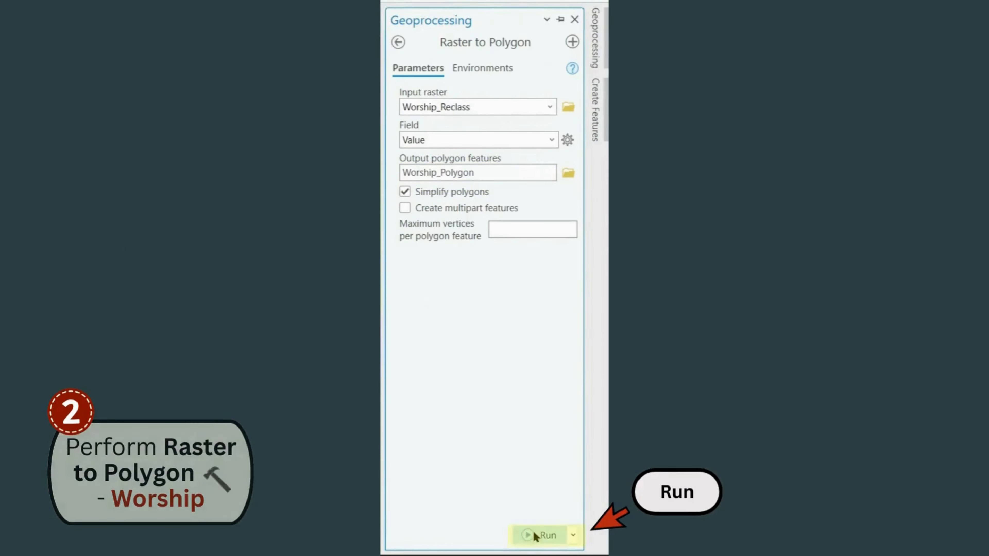
pyautogui.click(534, 533)
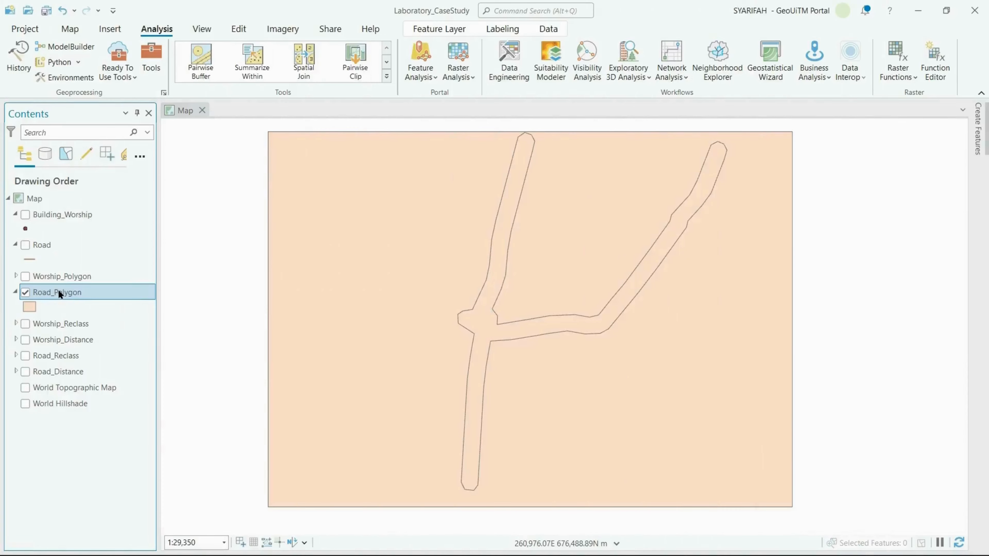
# Open the Road_Polygon attribute table and add a new field named gc_road
pyautogui.rightClick(58, 289)
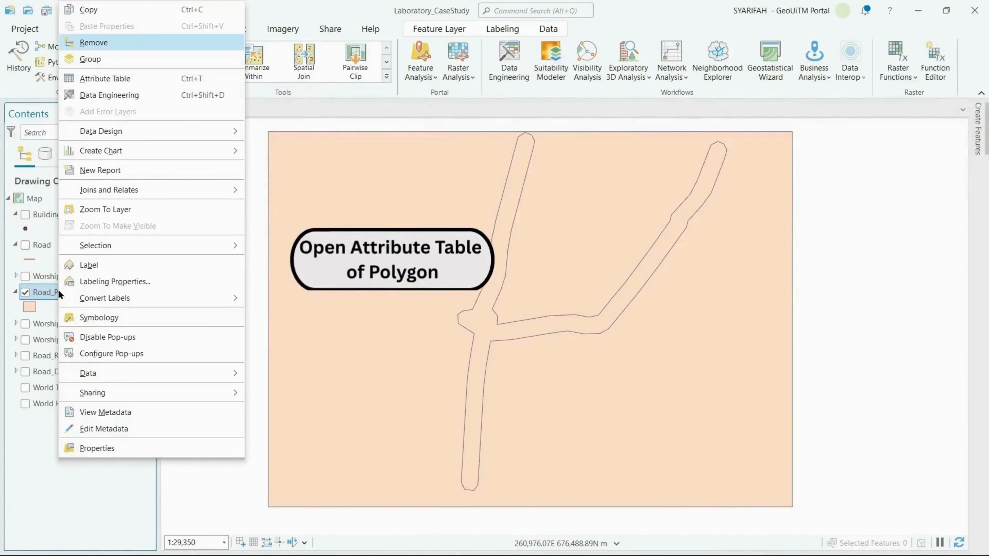
pyautogui.click(125, 84)
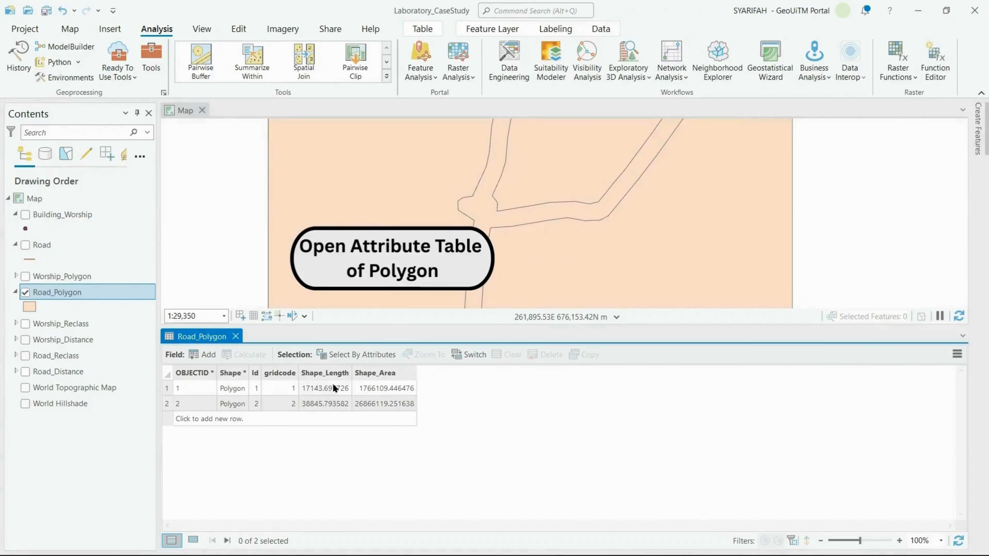
pyautogui.click(199, 350)
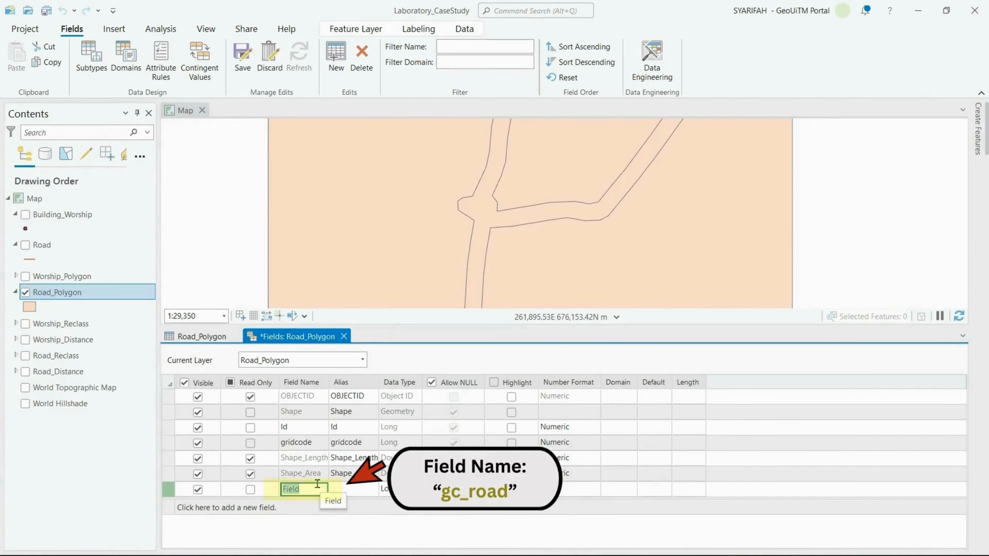
pyautogui.write('gc')
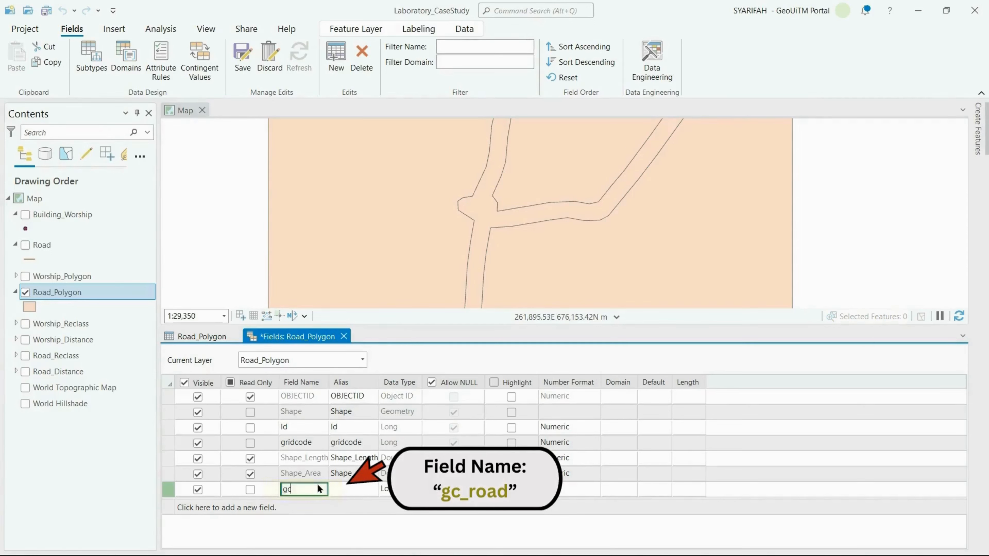
pyautogui.write('_road')
pyautogui.press('Return')
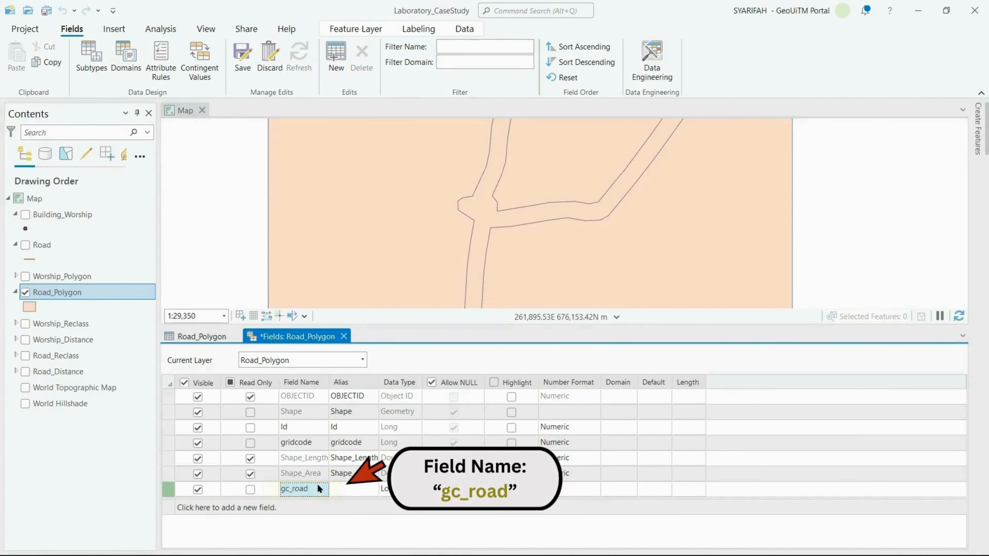
# Set the gc_road field's data type to Short, then close the Fields view and save the changes
pyautogui.click(396, 489)
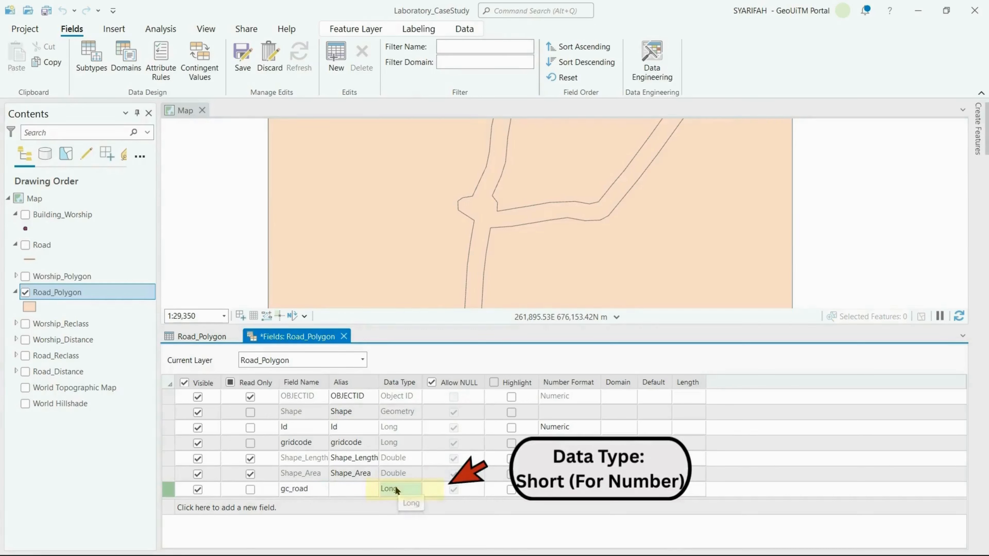
pyautogui.click(399, 488)
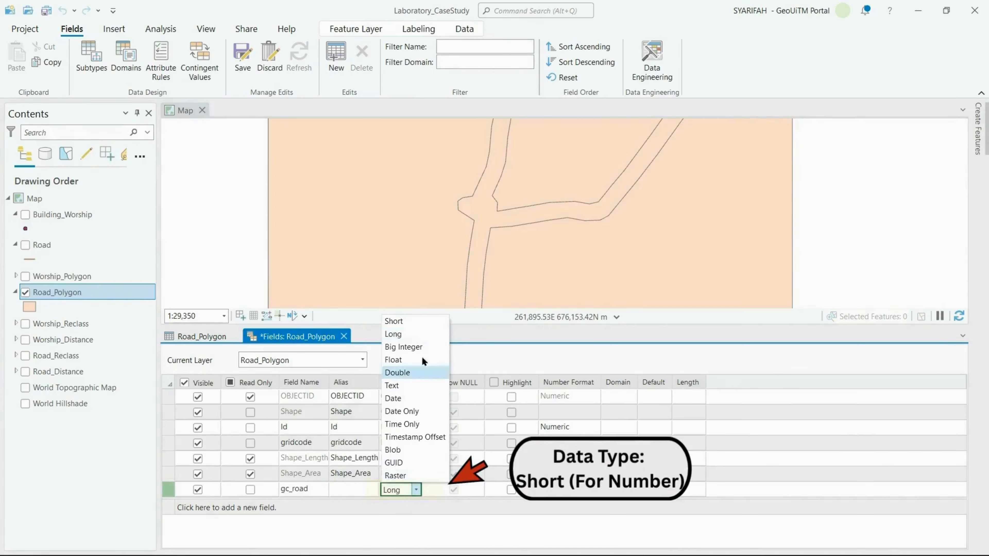
pyautogui.click(432, 320)
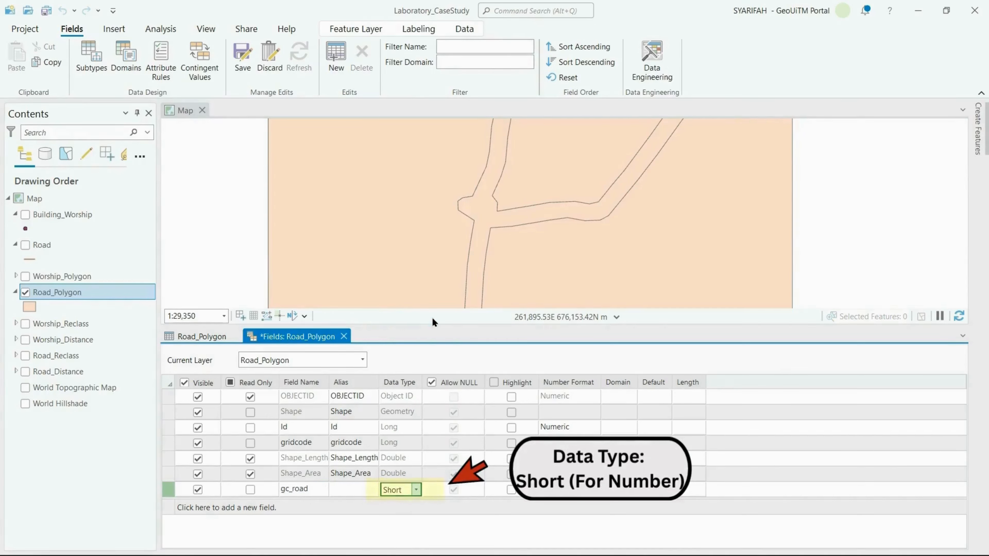
pyautogui.click(344, 336)
pyautogui.click(483, 307)
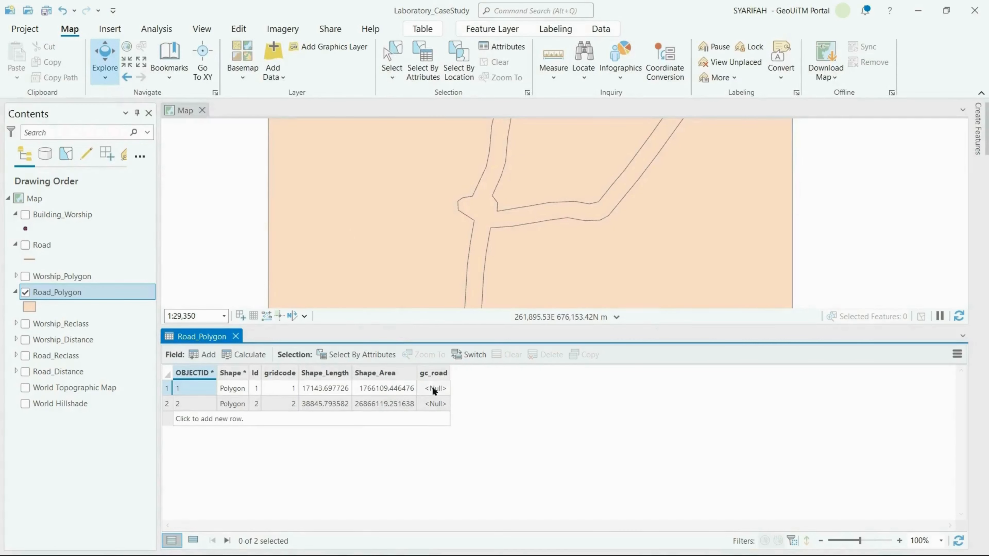
# Calculate the gc_road field of Road_Polygon with the expression !gridcode!
pyautogui.click(433, 372)
pyautogui.rightClick(436, 374)
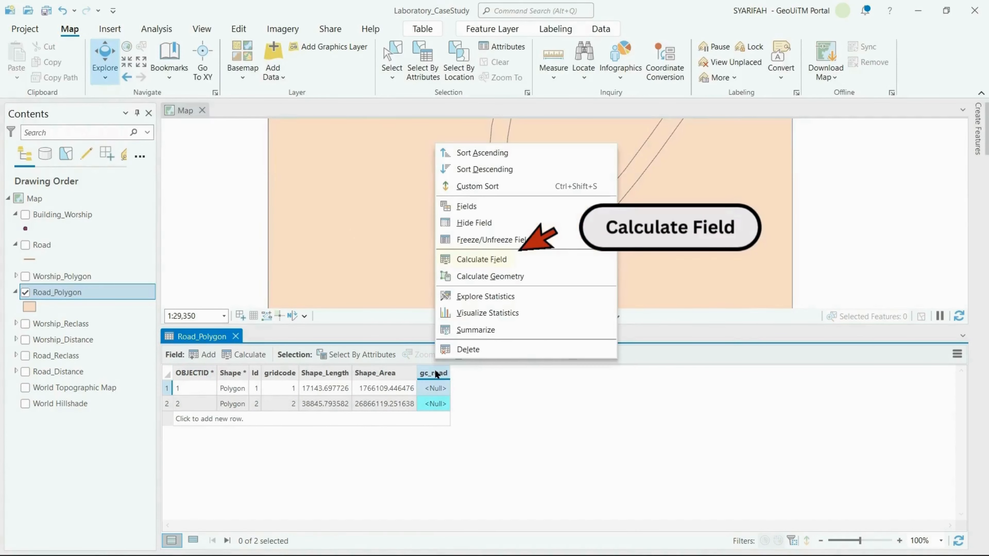
pyautogui.click(481, 259)
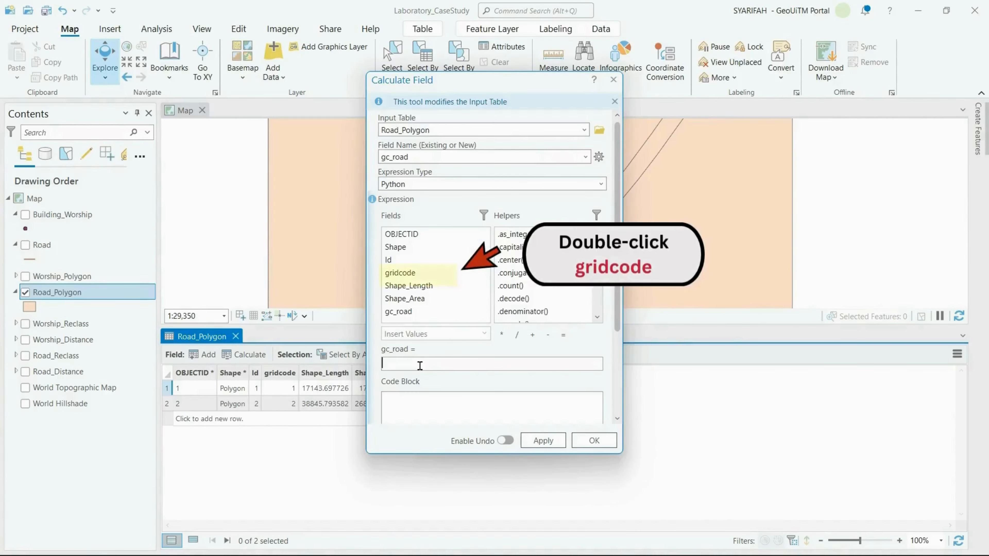
pyautogui.doubleClick(419, 271)
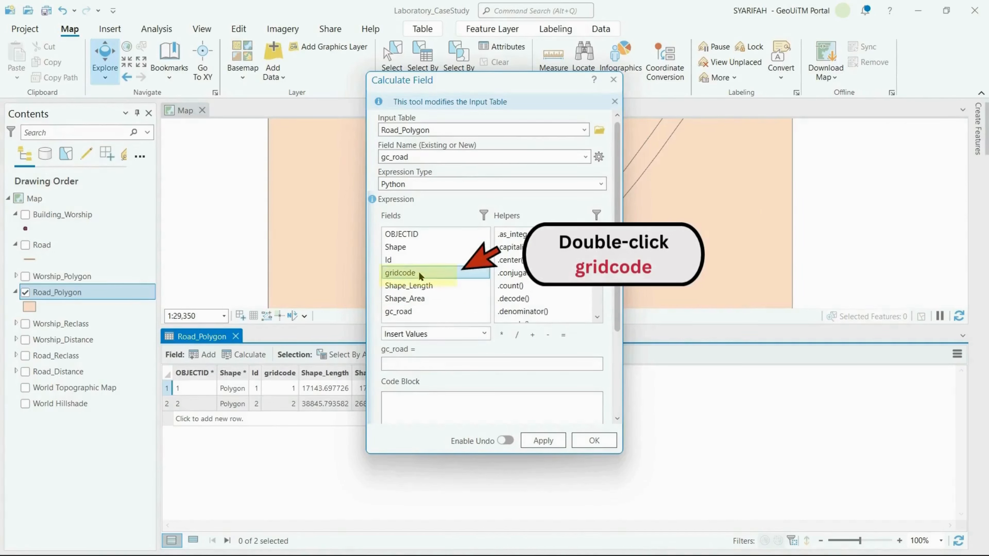
pyautogui.click(537, 440)
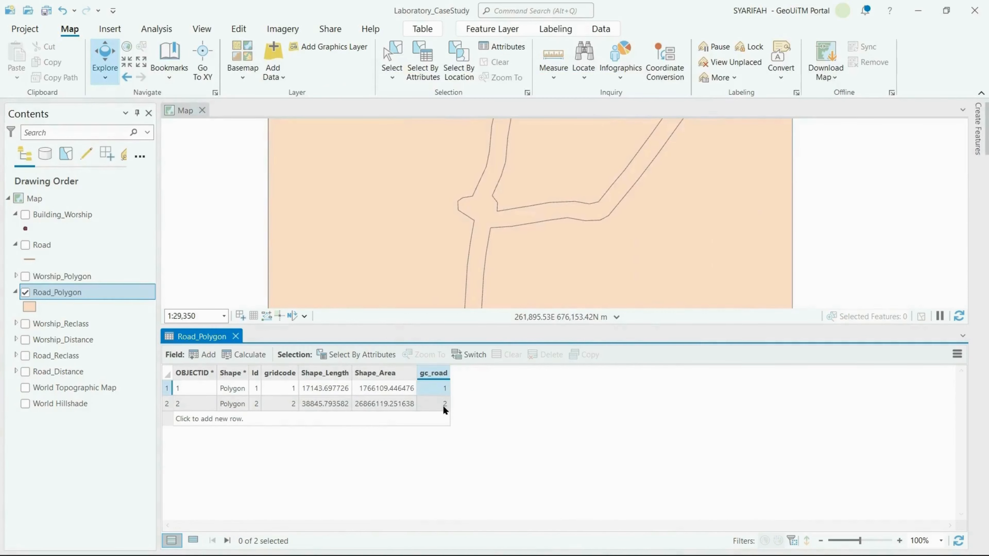
pyautogui.click(444, 405)
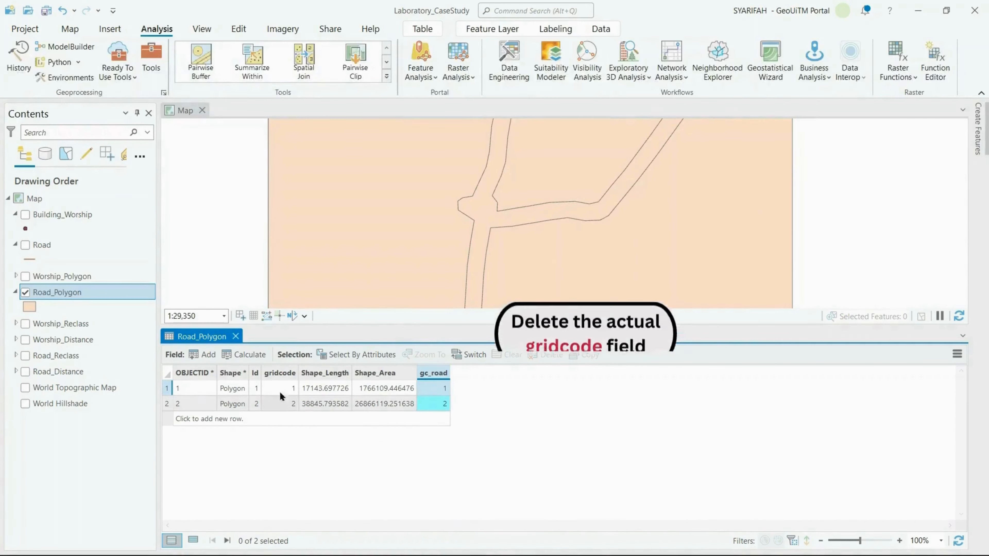
# Delete the original gridcode field from the Road_Polygon table
pyautogui.click(279, 372)
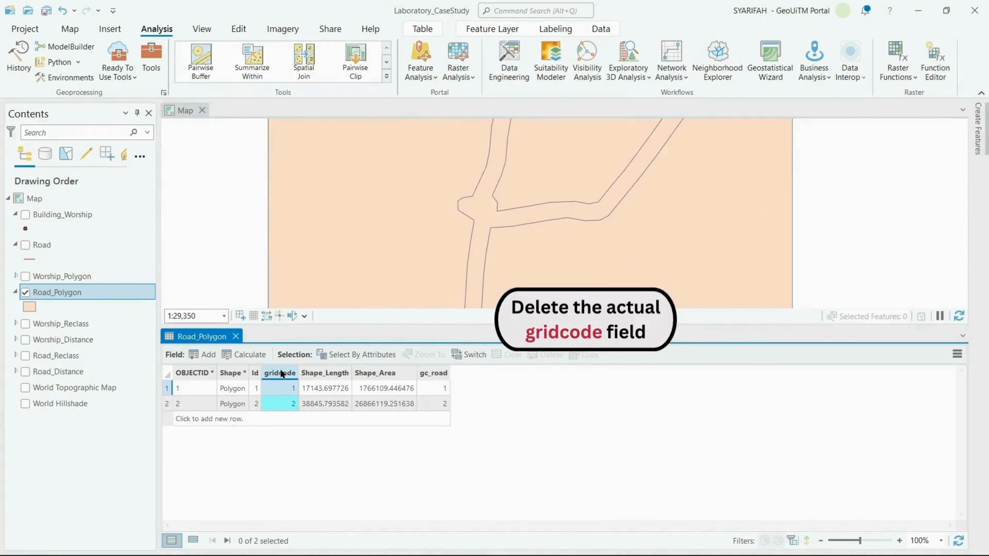
pyautogui.rightClick(281, 371)
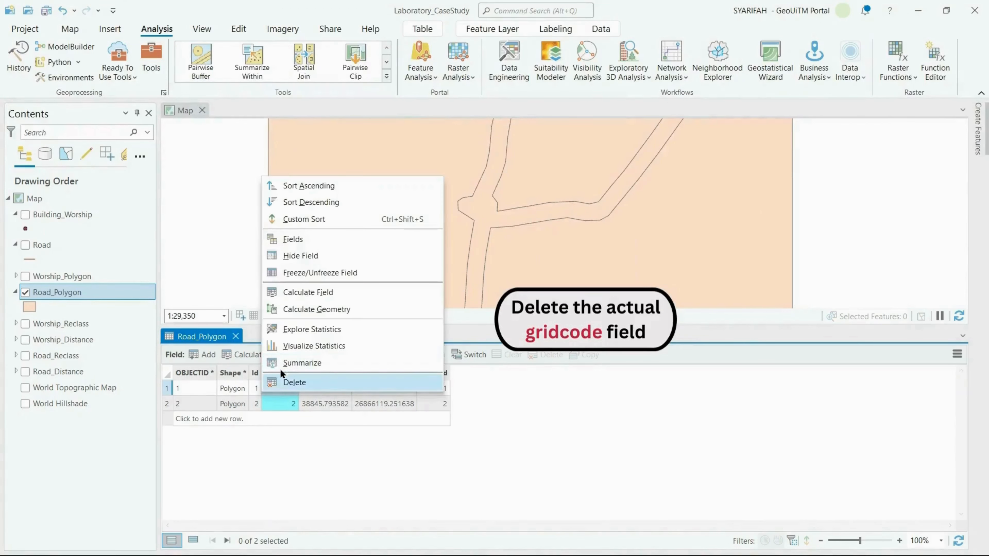
pyautogui.click(319, 383)
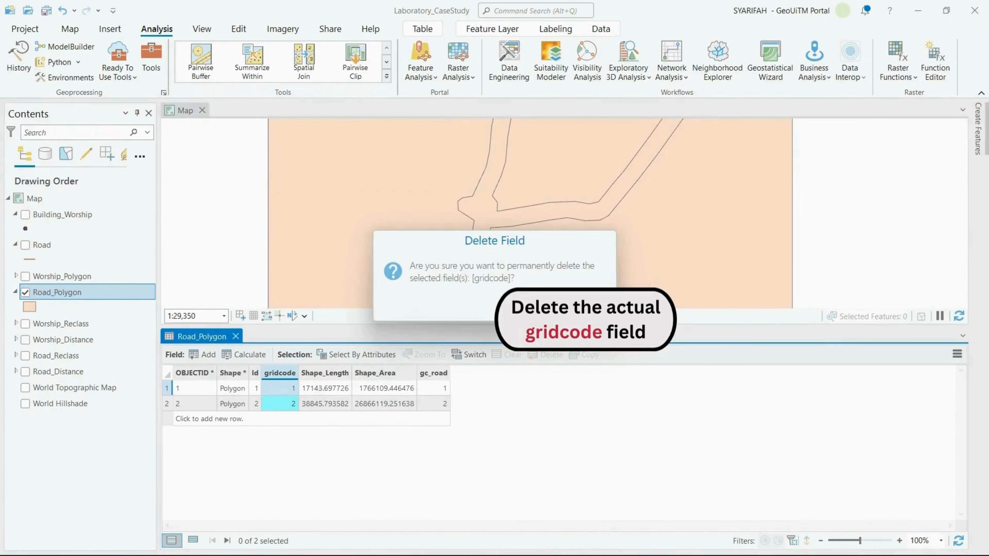
pyautogui.click(544, 307)
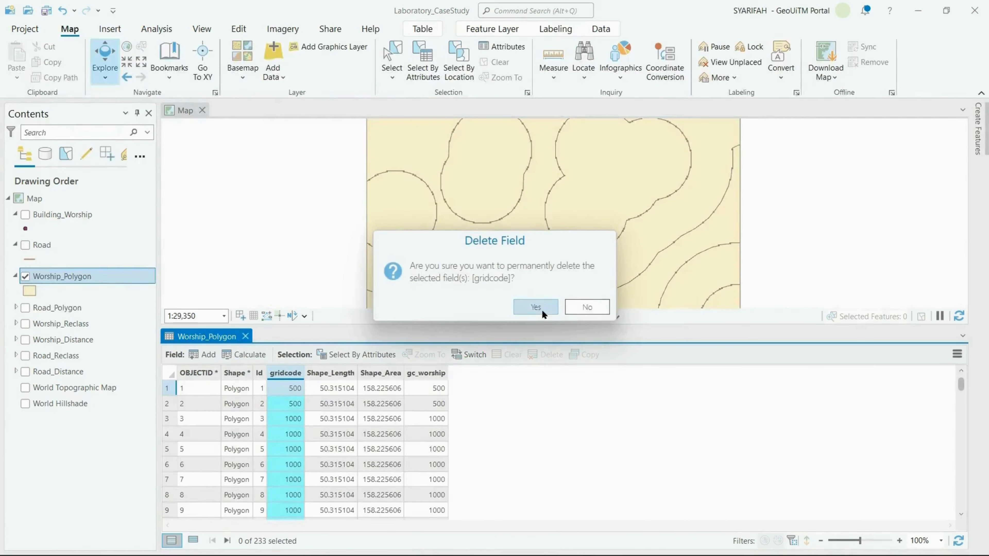
pyautogui.click(542, 310)
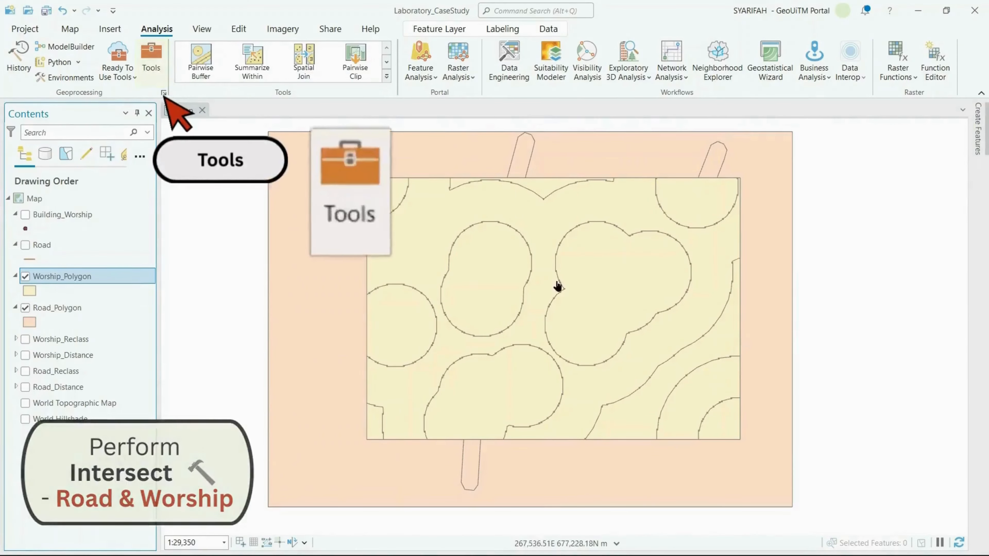
# Find the Intersect geoprocessing tool and open it
pyautogui.click(146, 57)
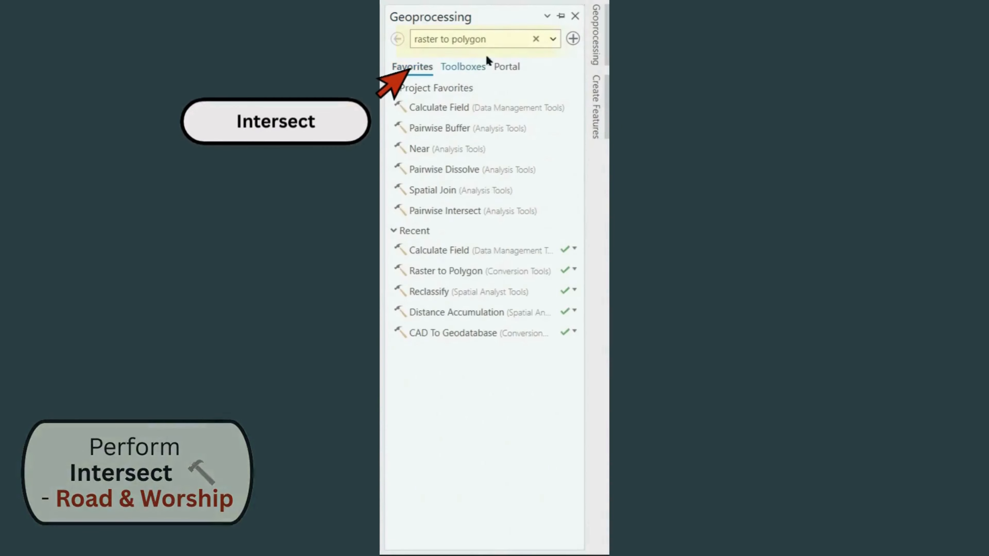
pyautogui.moveTo(483, 39); pyautogui.dragTo(405, 39)
pyautogui.write('in')
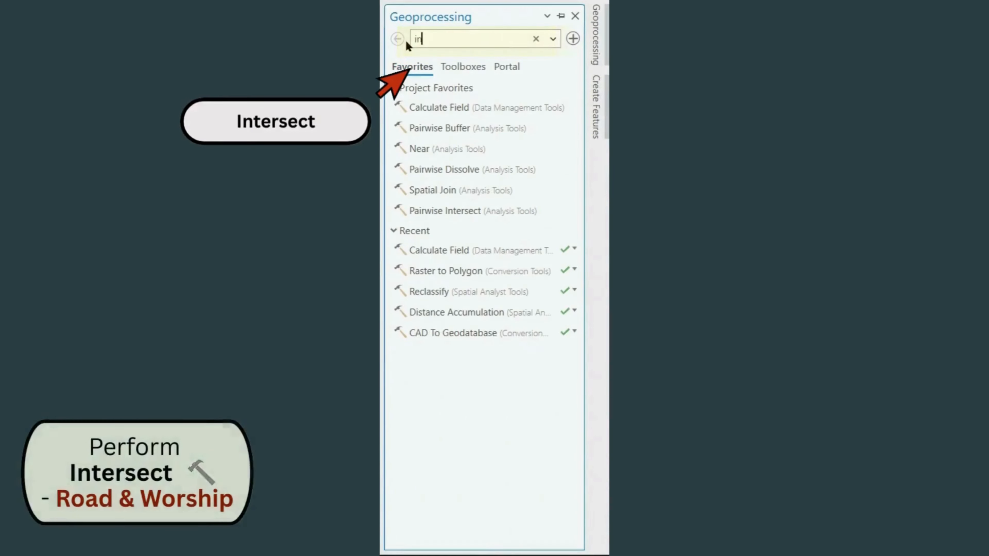
pyautogui.write('tersect')
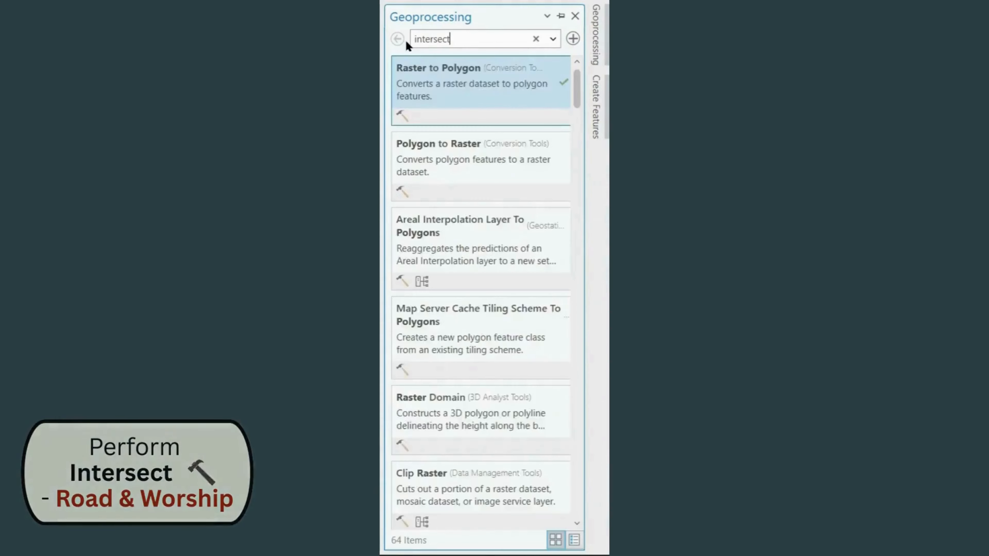
pyautogui.click(431, 99)
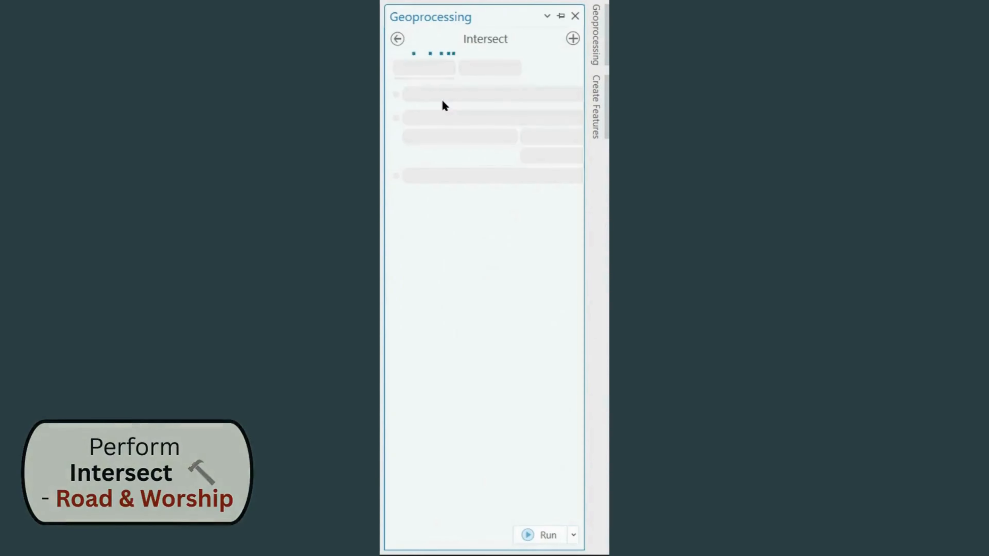
# Set Worship_Polygon and Road_Polygon as the input features of the Intersect tool
pyautogui.click(492, 151)
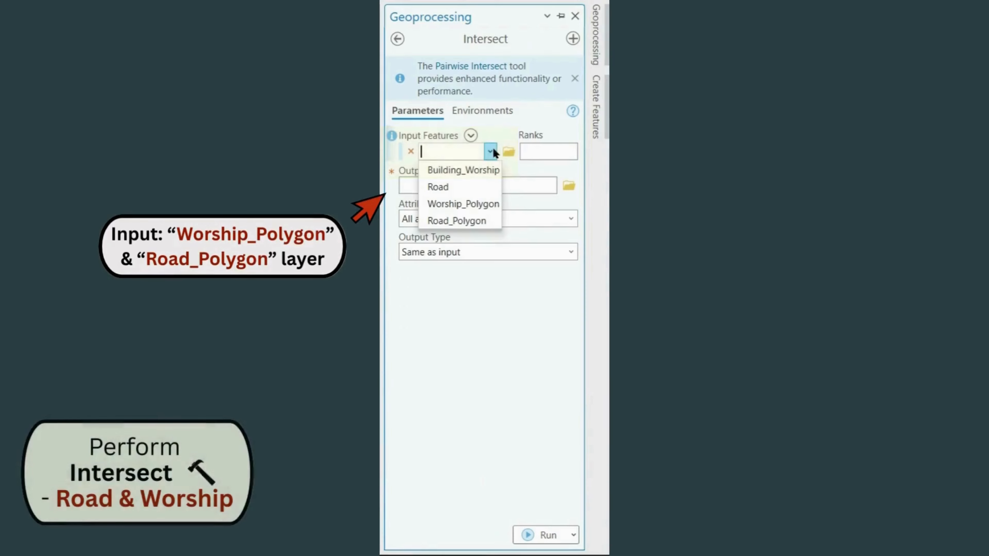
pyautogui.click(495, 203)
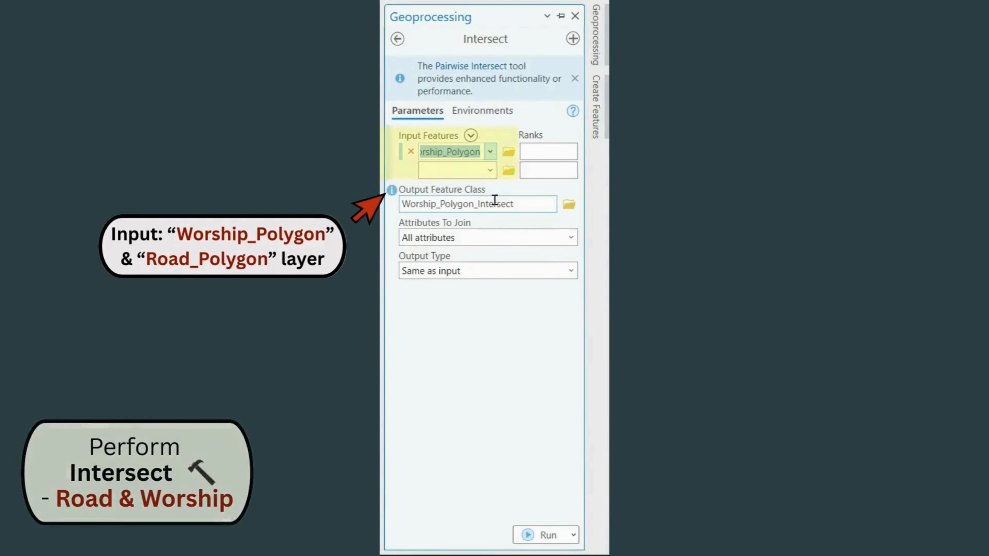
pyautogui.click(490, 170)
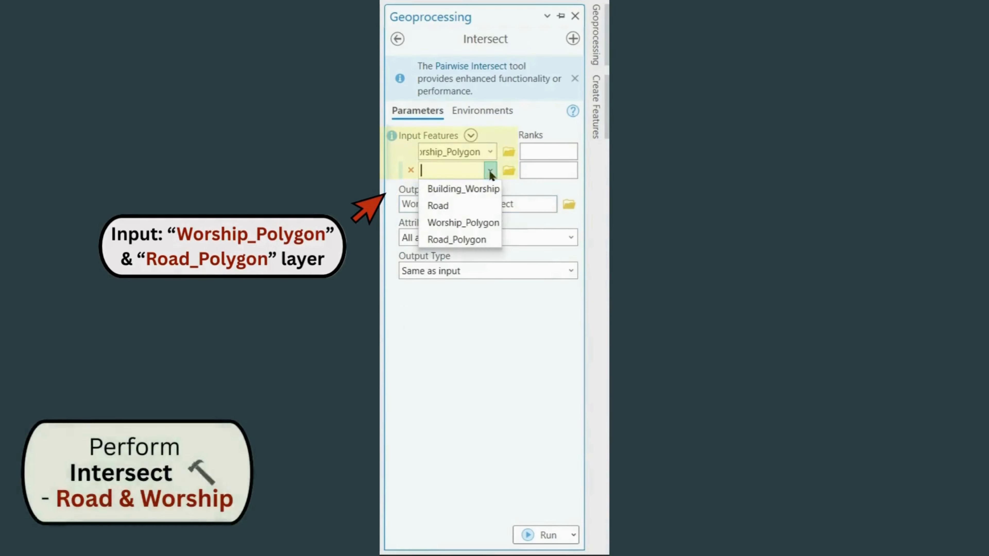
pyautogui.click(486, 239)
# Name the output feature class Worship_Road_Intersect and run the Intersect tool
pyautogui.press('BackSpace')
pyautogui.press('BackSpace')
pyautogui.press('BackSpace')
pyautogui.press('BackSpace')
pyautogui.press('BackSpace')
pyautogui.press('BackSpace')
pyautogui.press('BackSpace')
pyautogui.press('BackSpace')
pyautogui.press('BackSpace')
pyautogui.press('BackSpace')
pyautogui.press('BackSpace')
pyautogui.press('BackSpace')
pyautogui.press('BackSpace')
pyautogui.press('BackSpace')
pyautogui.press('BackSpace')
pyautogui.press('BackSpace')
pyautogui.press('BackSpace')
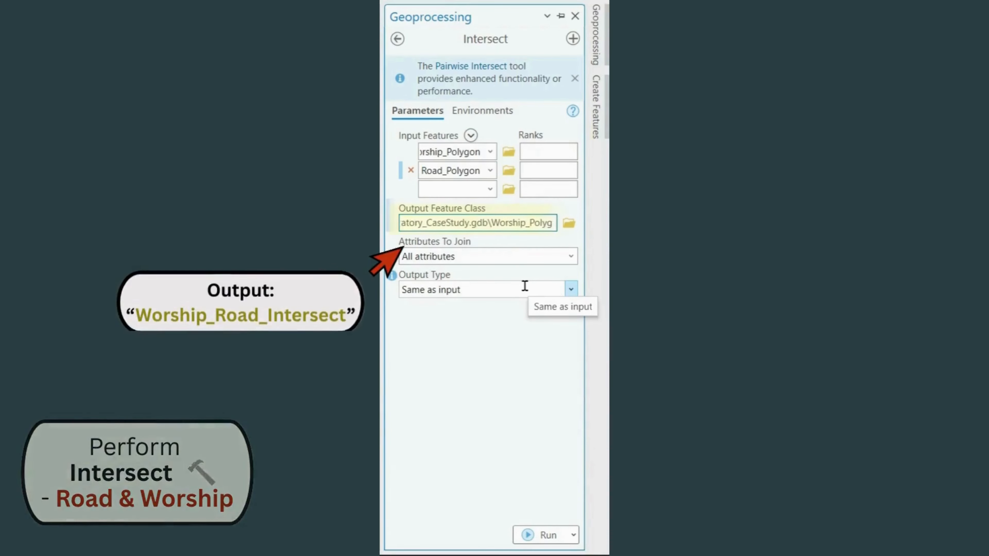
pyautogui.write('Road_Intersect')
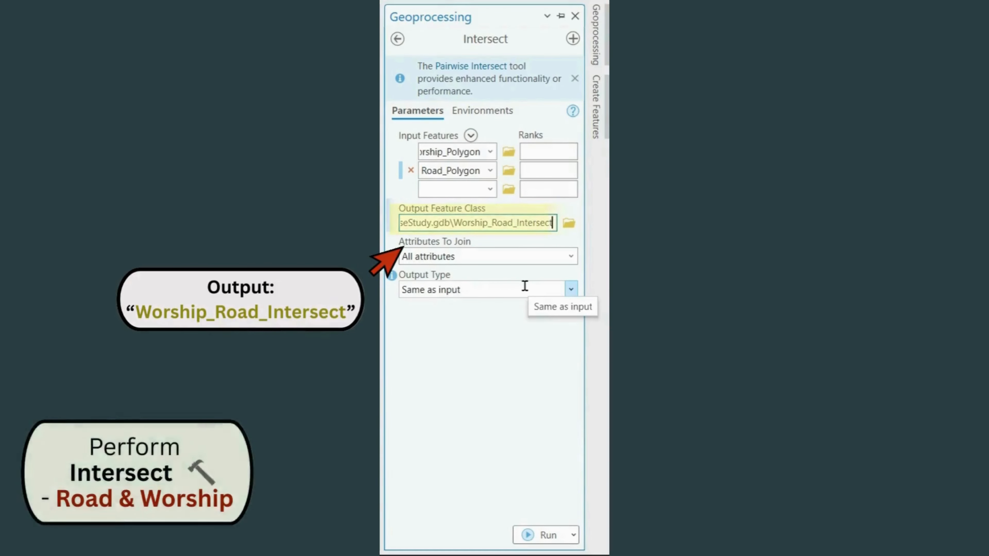
pyautogui.click(553, 374)
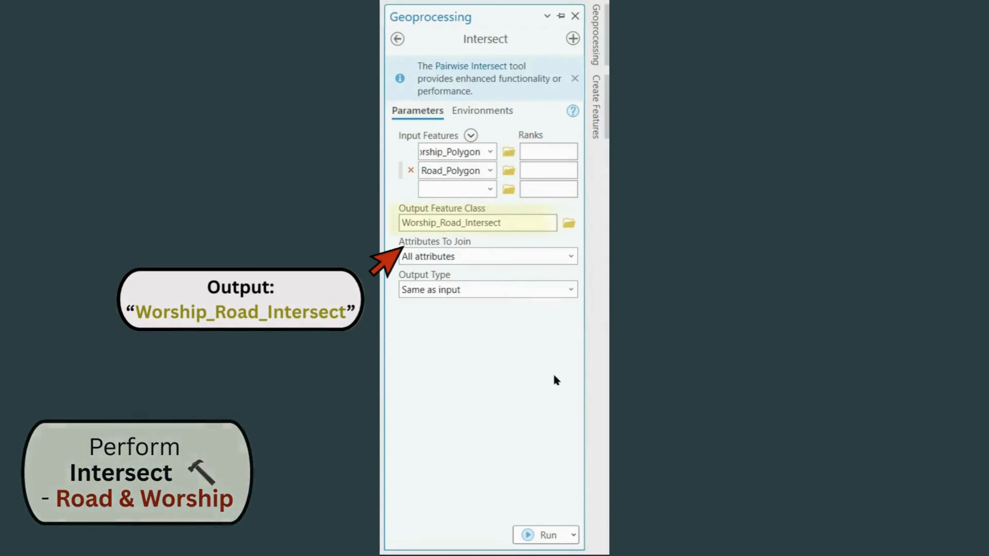
pyautogui.click(519, 535)
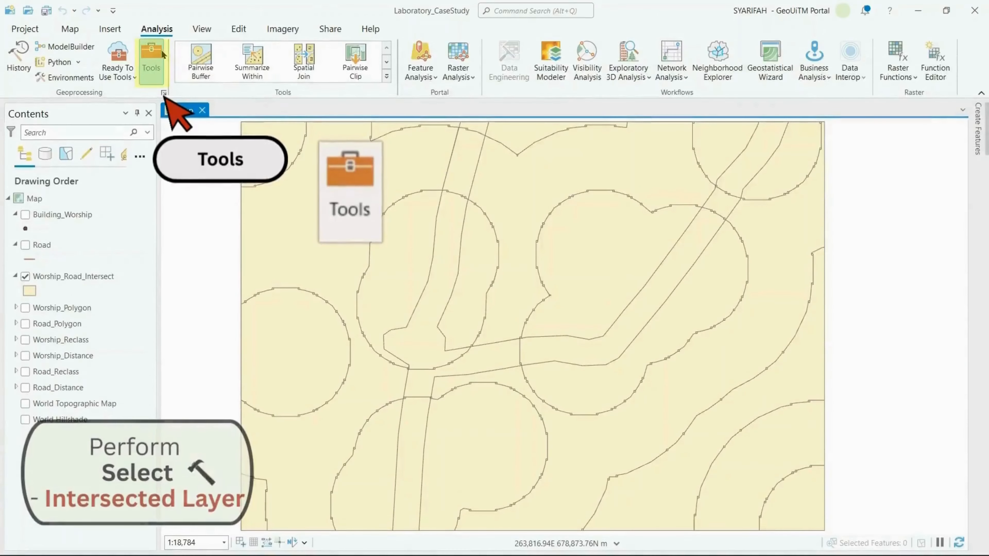
# Find and open the Select analysis tool and set Worship_Road_Intersect as its input features
pyautogui.click(151, 62)
pyautogui.click(488, 32)
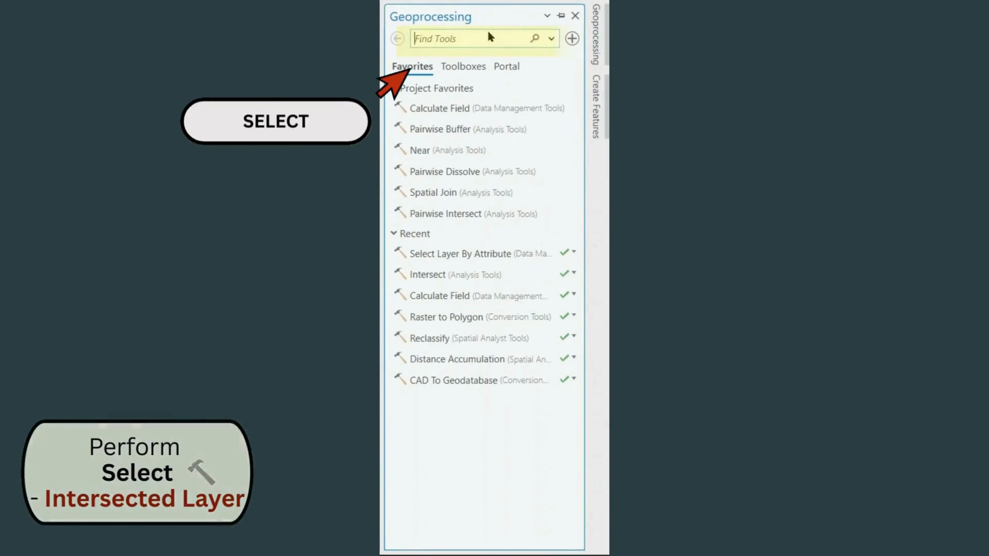
pyautogui.write('select')
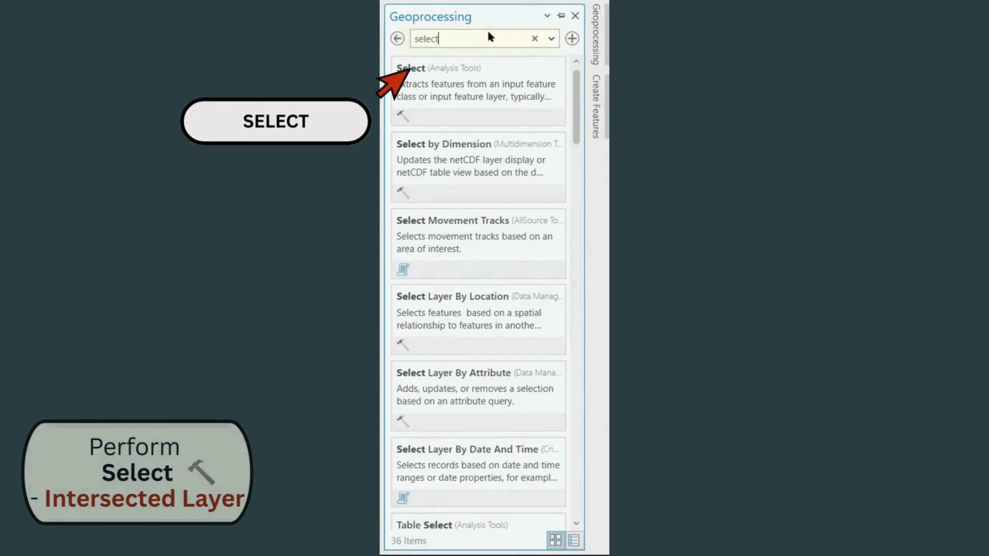
pyautogui.click(483, 95)
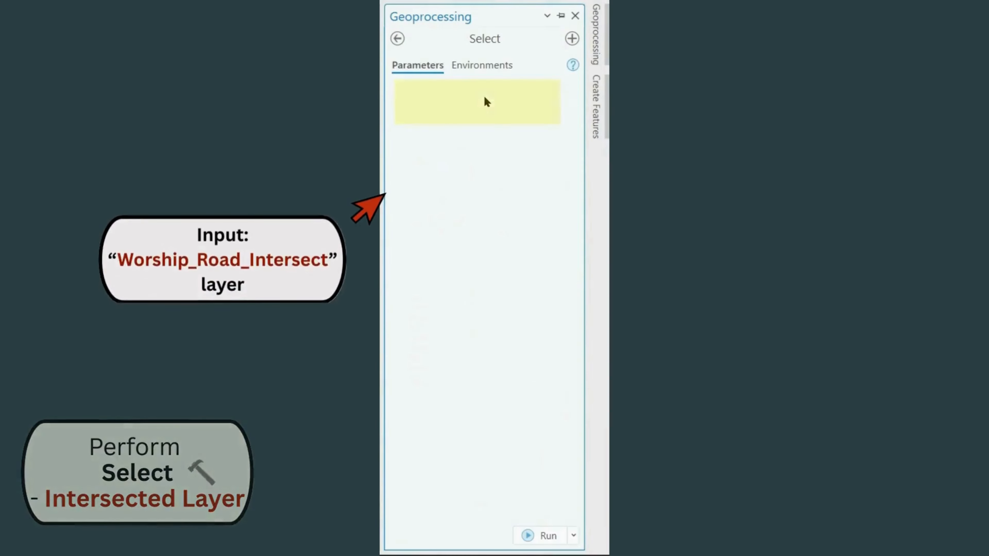
pyautogui.click(549, 104)
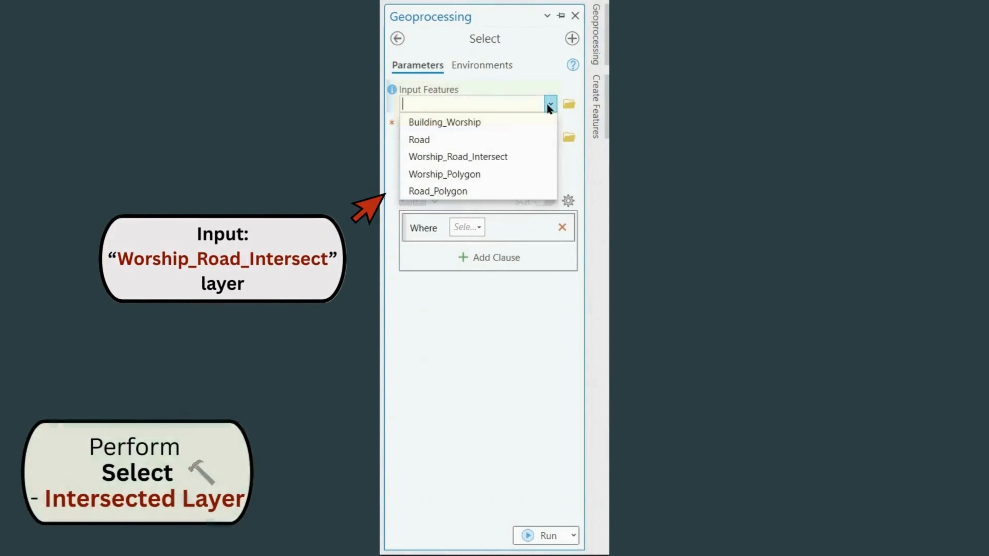
pyautogui.click(529, 156)
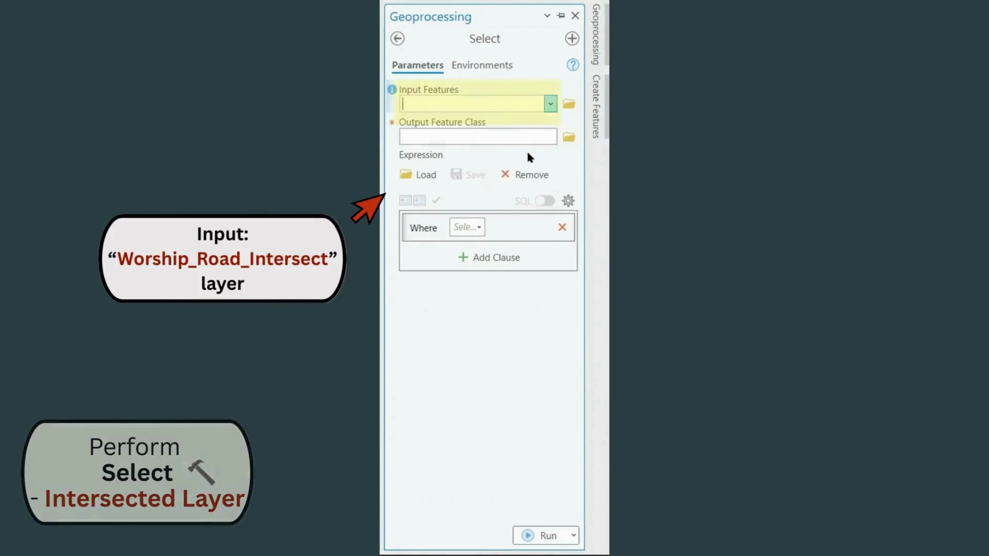
# Name the Select tool's output feature class Worship_Road_Select
pyautogui.click(538, 137)
pyautogui.press('BackSpace')
pyautogui.press('BackSpace')
pyautogui.press('BackSpace')
pyautogui.press('BackSpace')
pyautogui.press('BackSpace')
pyautogui.press('BackSpace')
pyautogui.press('BackSpace')
pyautogui.press('BackSpace')
pyautogui.press('BackSpace')
pyautogui.press('BackSpace')
pyautogui.press('BackSpace')
pyautogui.press('BackSpace')
pyautogui.press('BackSpace')
pyautogui.press('BackSpace')
pyautogui.press('BackSpace')
pyautogui.press('BackSpace')
pyautogui.press('BackSpace')
pyautogui.press('BackSpace')
pyautogui.press('BackSpace')
pyautogui.press('BackSpace')
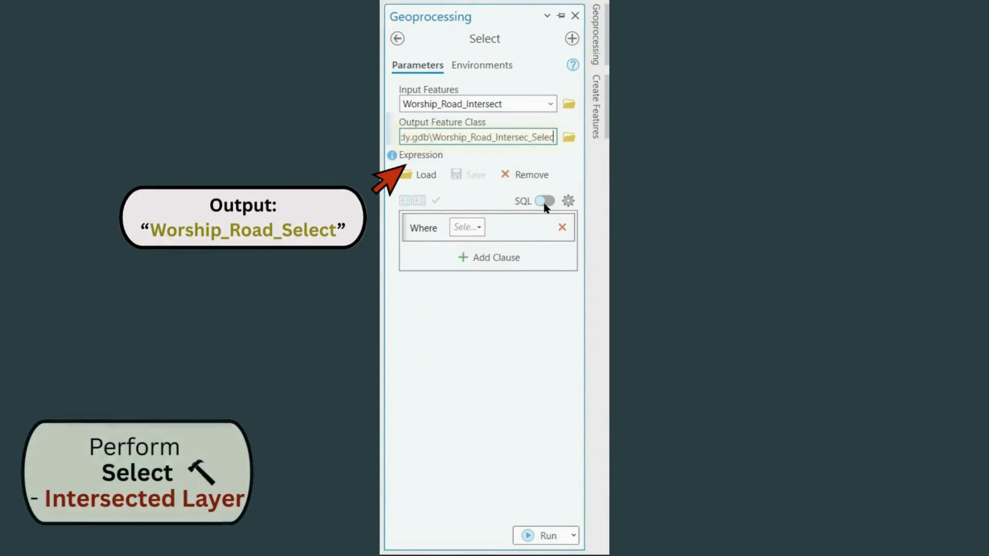
pyautogui.write('R')
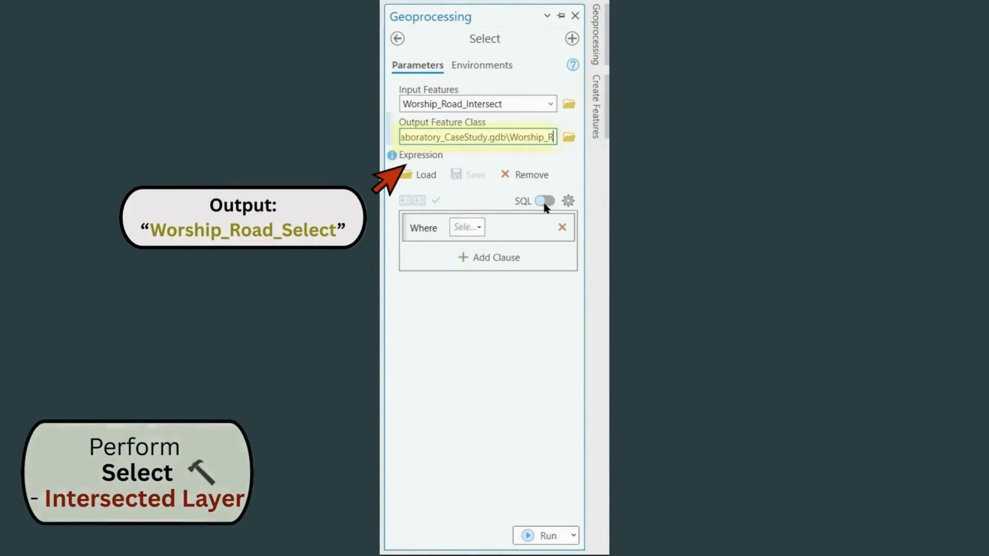
pyautogui.write('oad_Select')
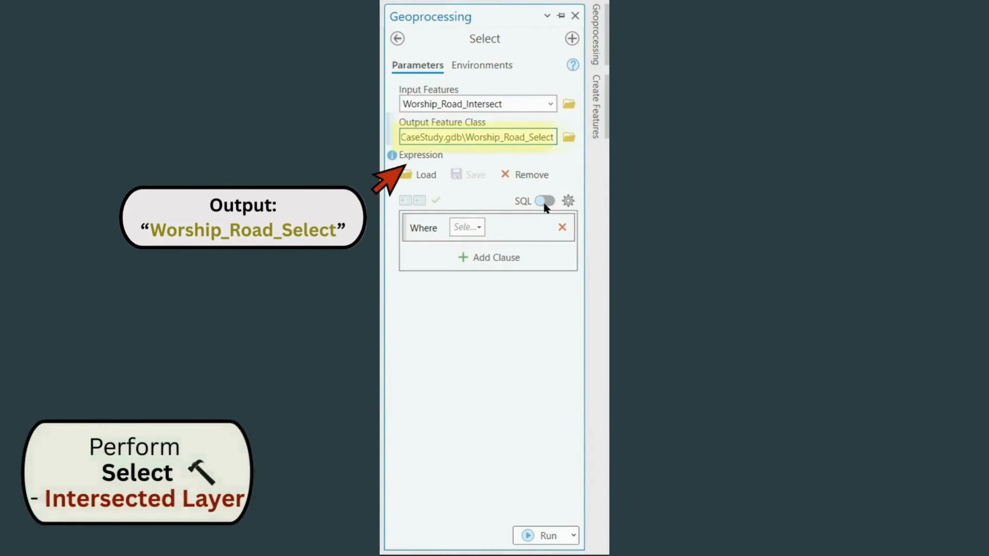
pyautogui.click(543, 343)
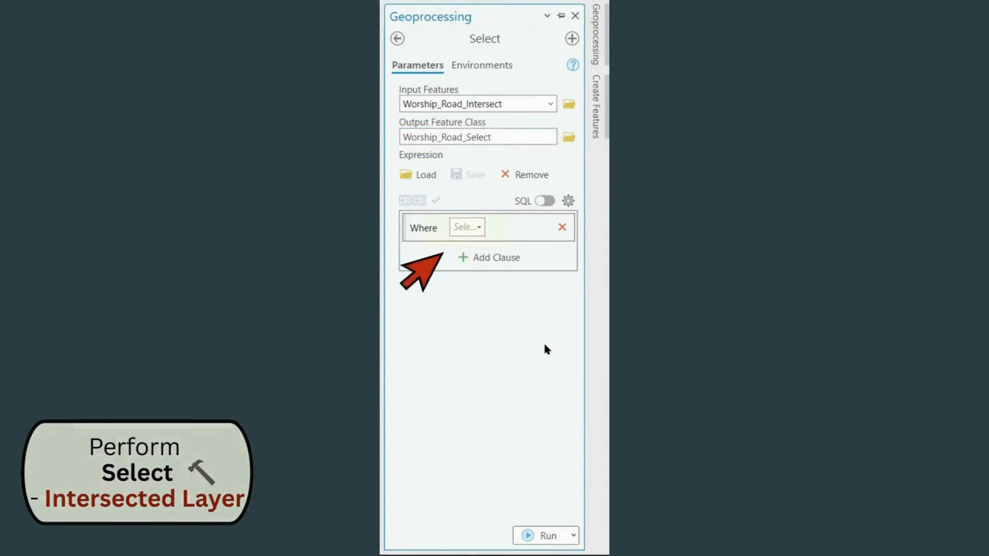
# Build the first expression clause so that gc_road is 1
pyautogui.click(482, 226)
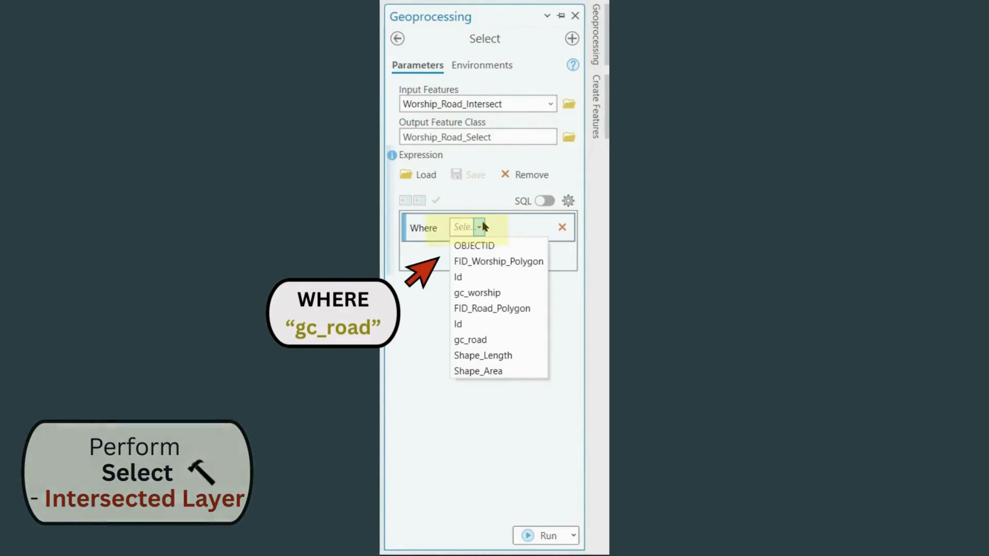
pyautogui.click(470, 340)
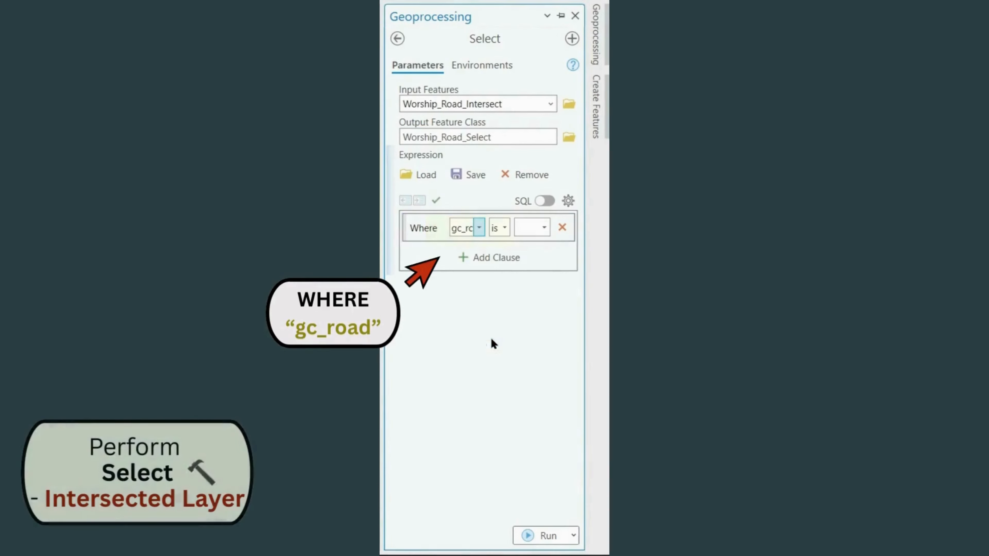
pyautogui.click(544, 228)
pyautogui.click(543, 246)
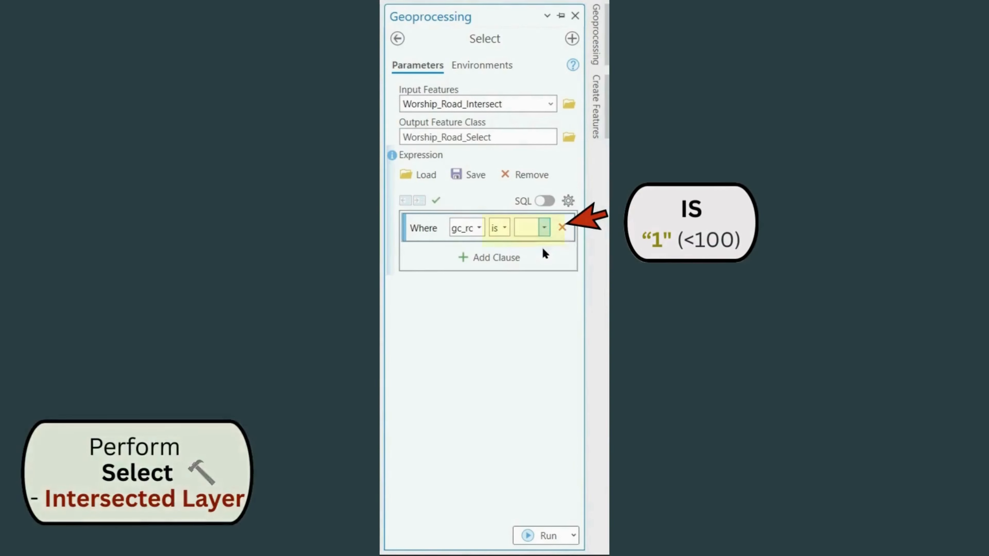
# Add an And clause requiring gc_worship to be 2 and run the Select tool
pyautogui.click(487, 263)
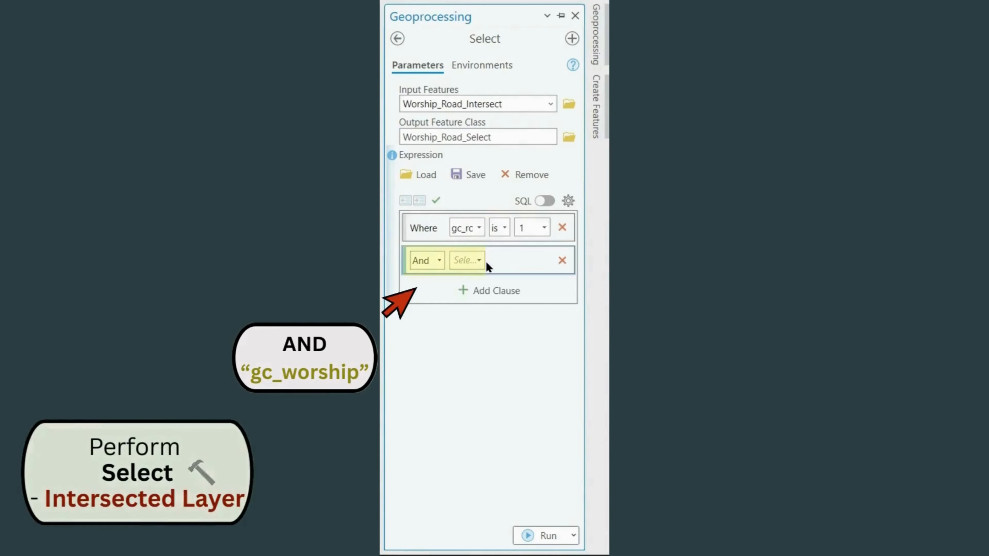
pyautogui.click(479, 260)
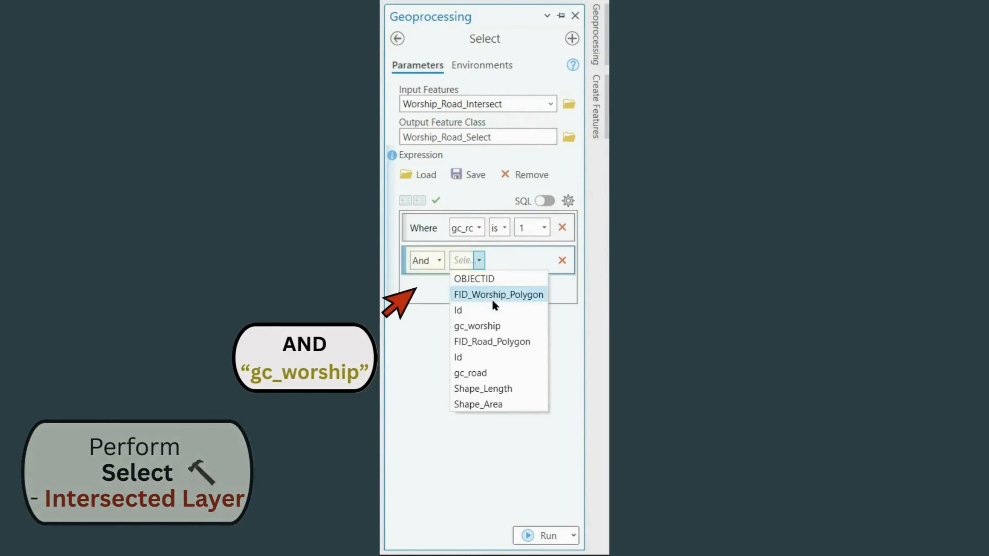
pyautogui.click(499, 326)
pyautogui.click(544, 261)
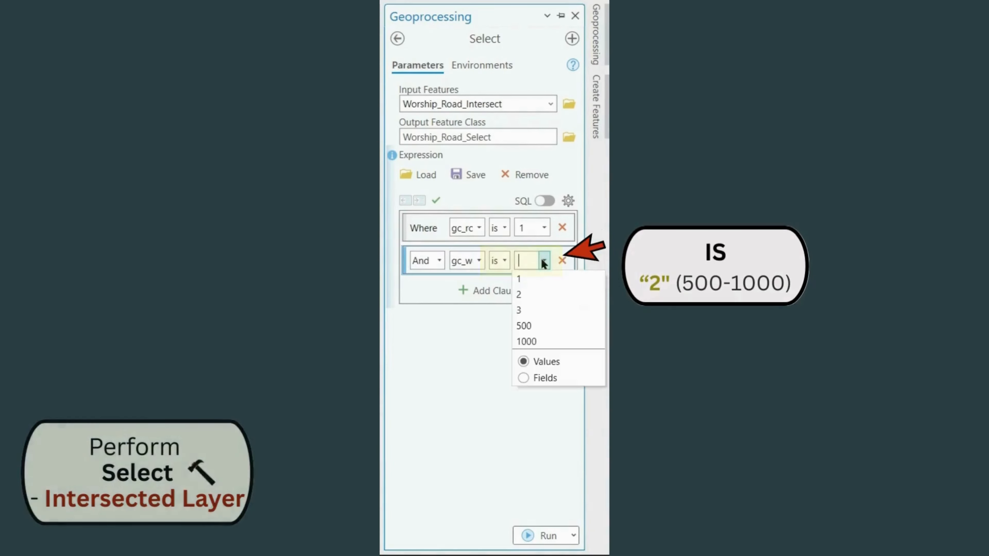
pyautogui.click(541, 293)
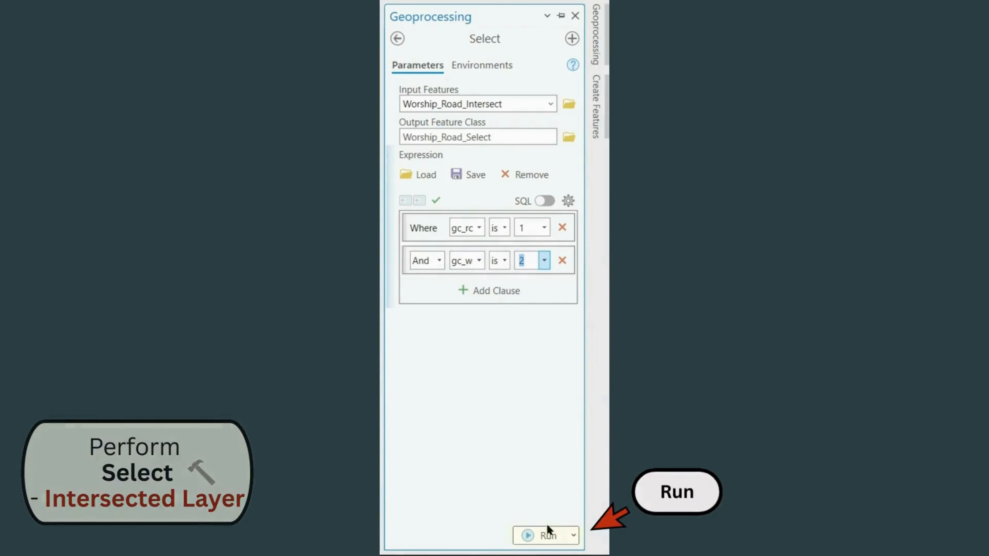
pyautogui.click(545, 535)
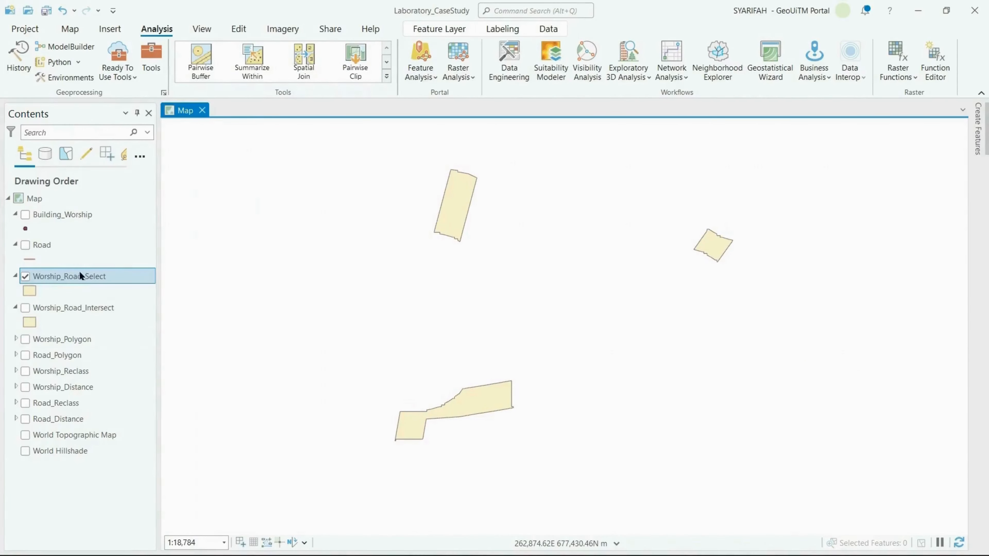
# Search the symbol gallery for "cross" and apply the Crosshatch Fill, Tight symbol to the Worship_Road_Select layer
pyautogui.click(34, 291)
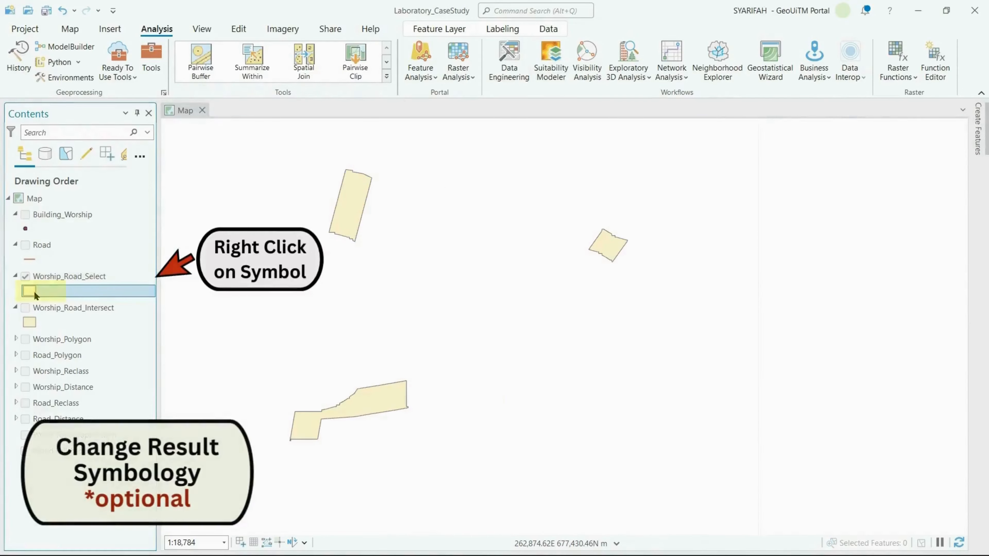
pyautogui.write('cross')
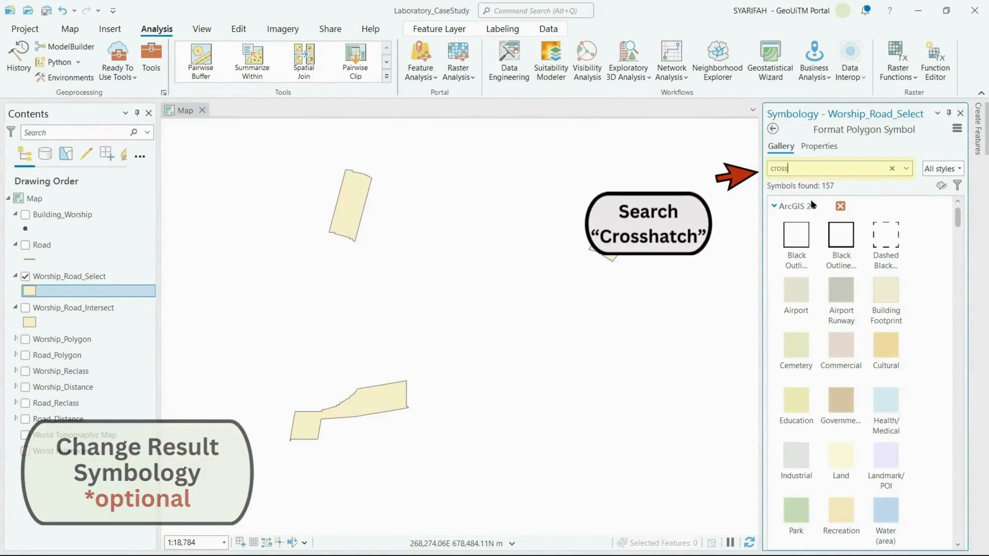
pyautogui.press('Return')
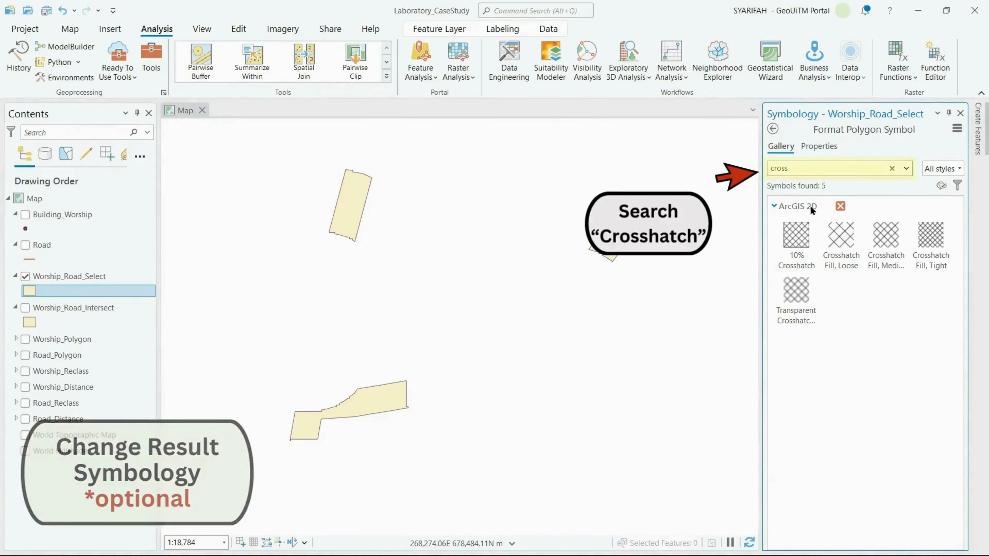
pyautogui.click(805, 234)
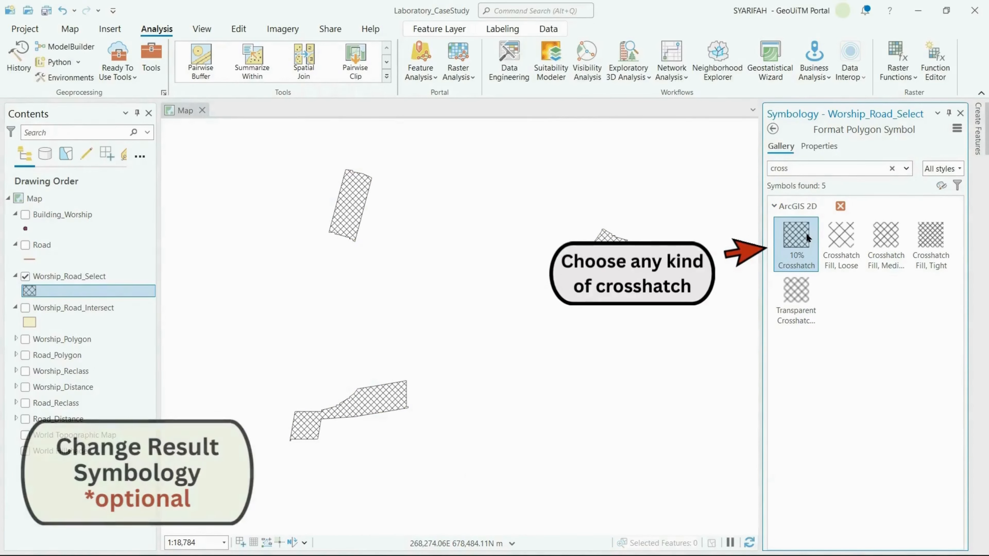
pyautogui.click(916, 239)
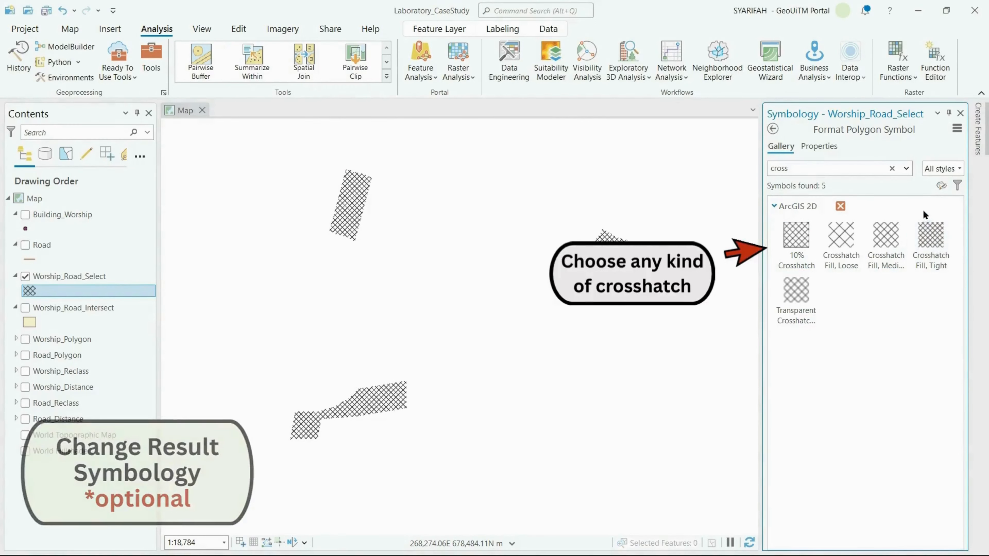
pyautogui.click(960, 114)
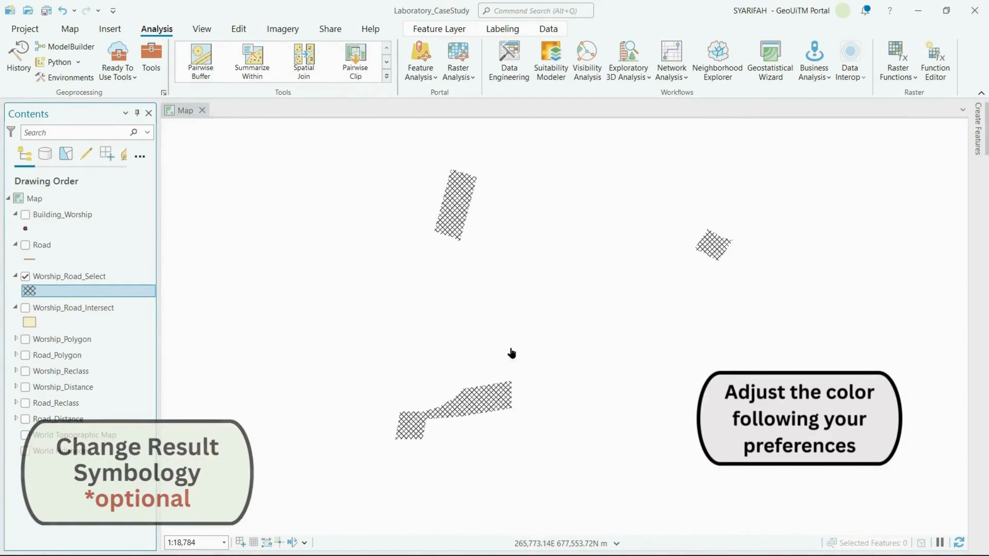
# Turn on the Worship_Road_Intersect layer beneath the crosshatched selection on the map
pyautogui.click(25, 308)
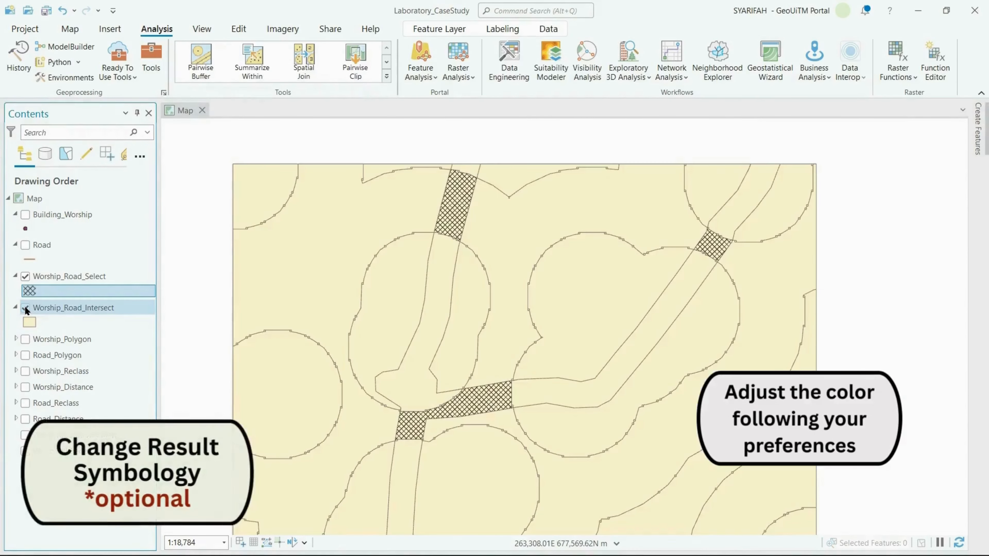
pyautogui.moveTo(560, 301); pyautogui.dragTo(581, 253)
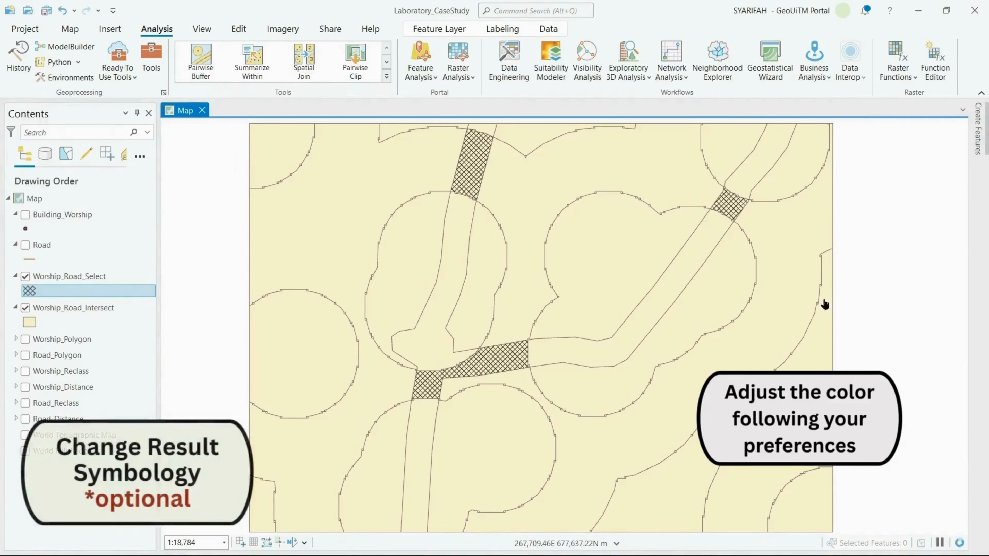